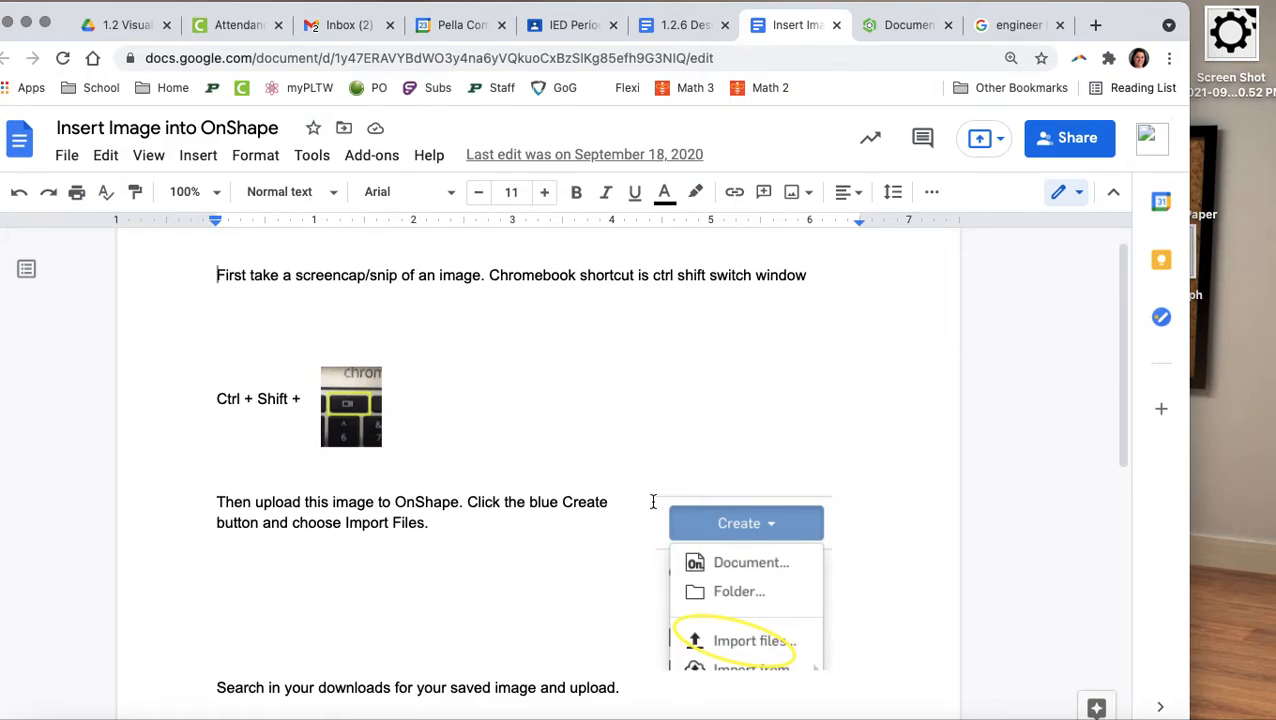
Switch from Google Docs to Onshape and import Screen Shot 2021-09-23 at 4.50.52 PM.png from the Desktop into the Unit 1 YR2 folder.
scroll(653, 501, down, 5)
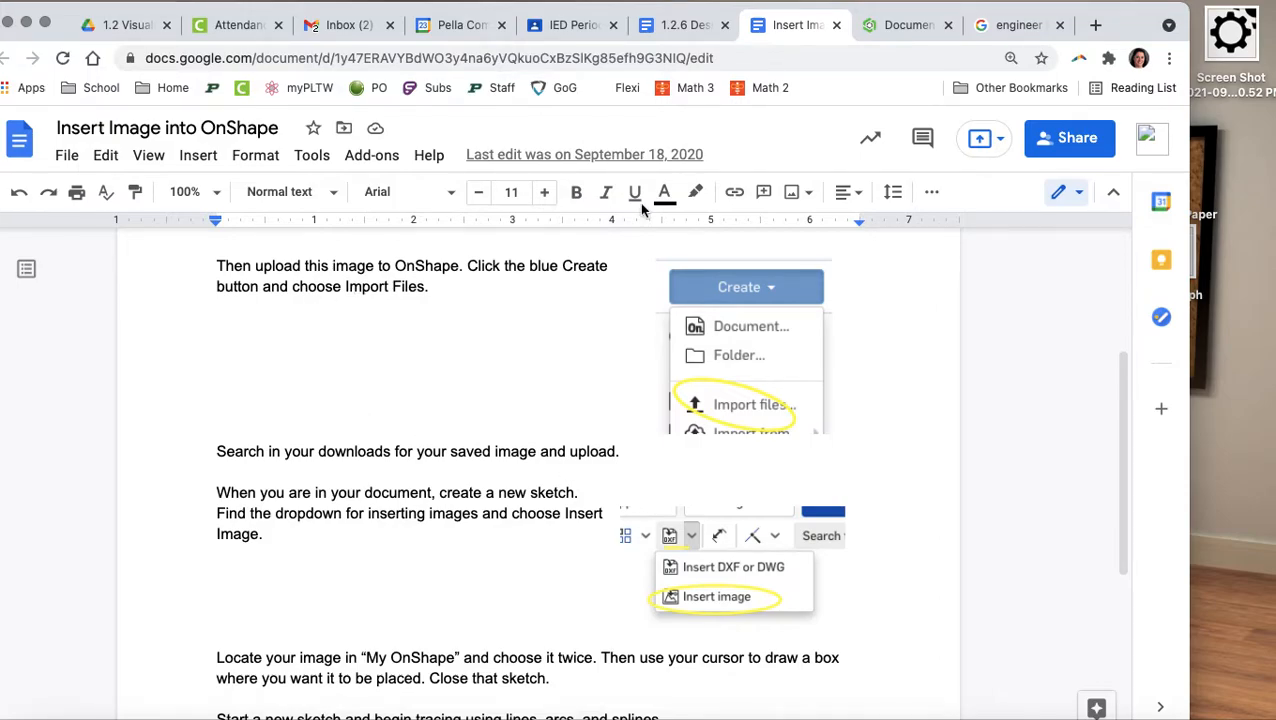
click(914, 24)
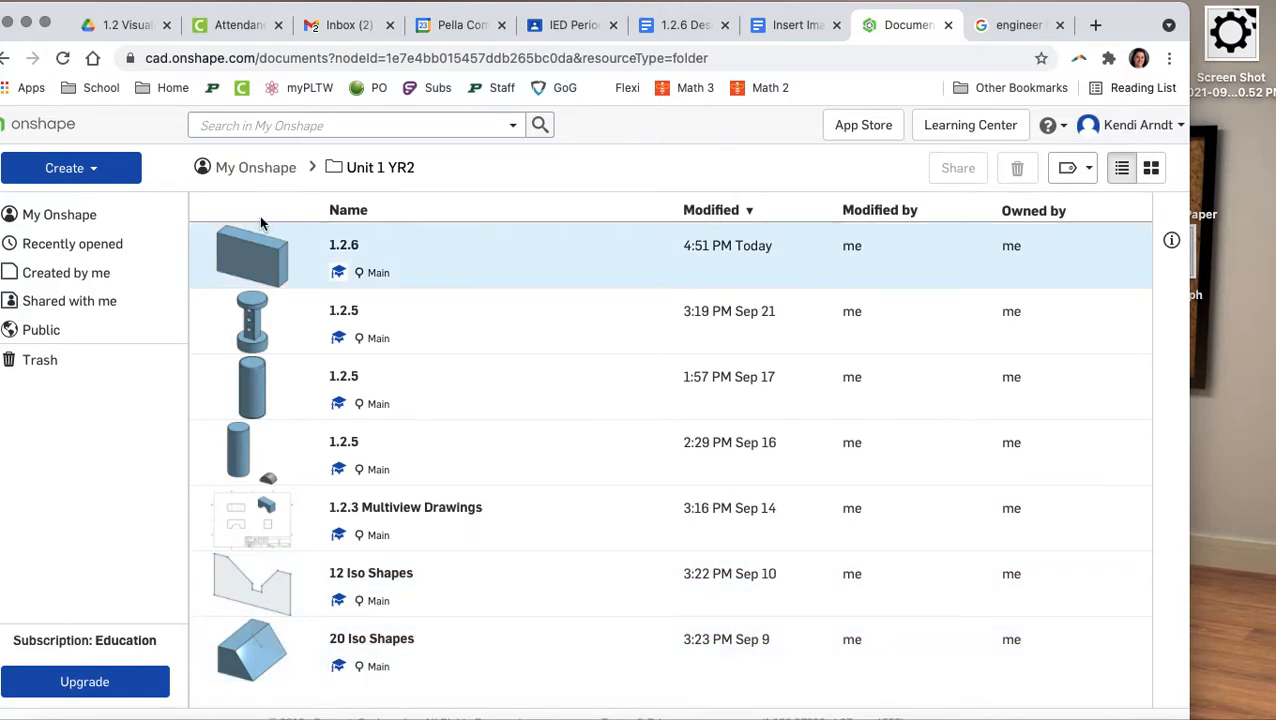
click(86, 171)
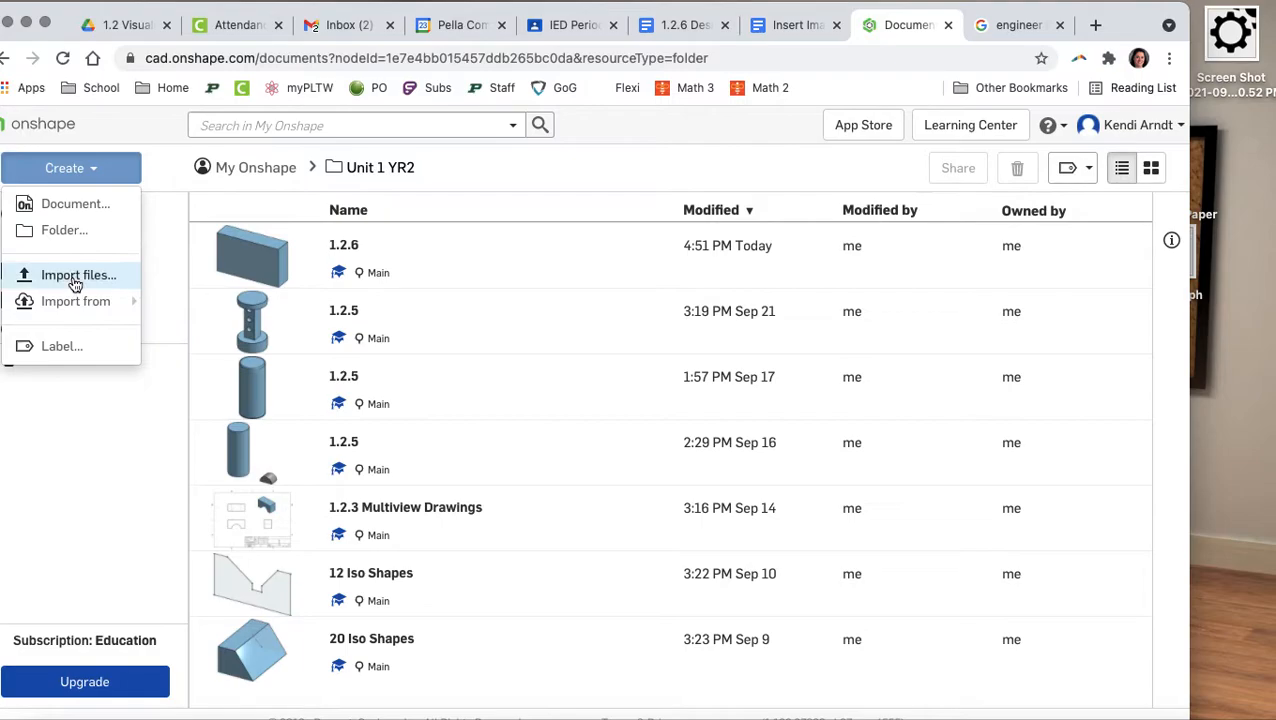
click(72, 280)
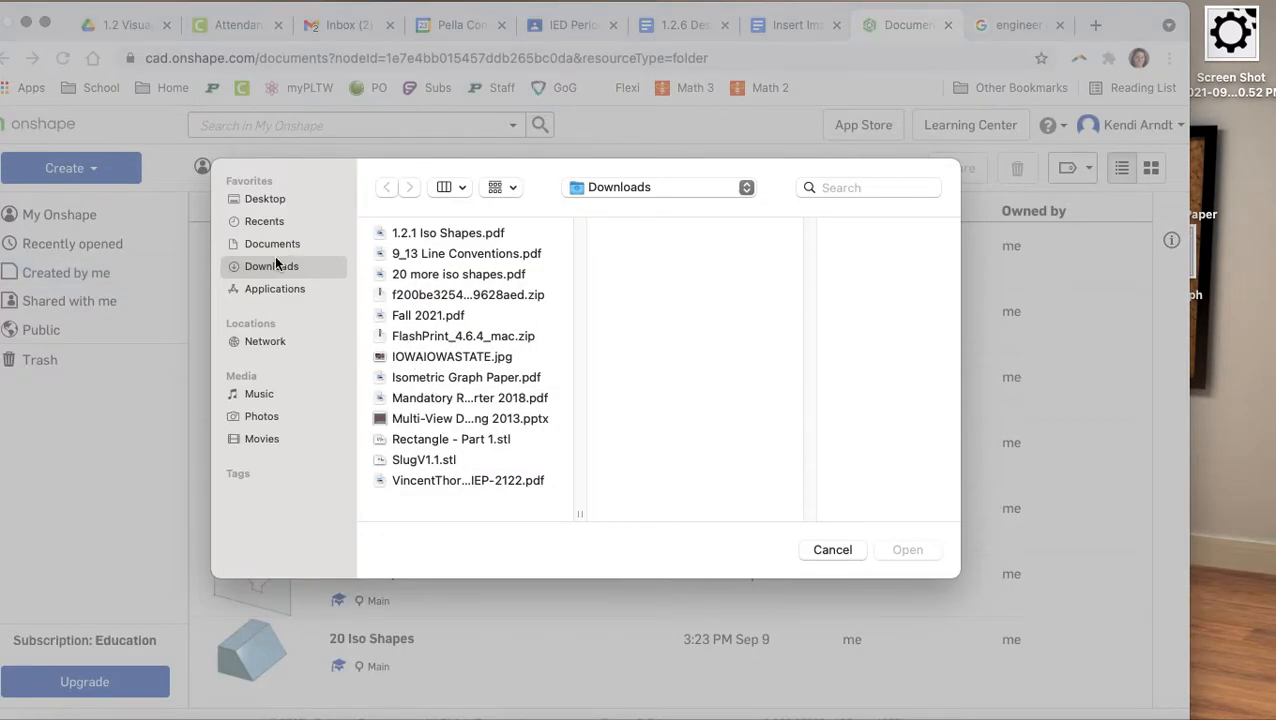
click(265, 201)
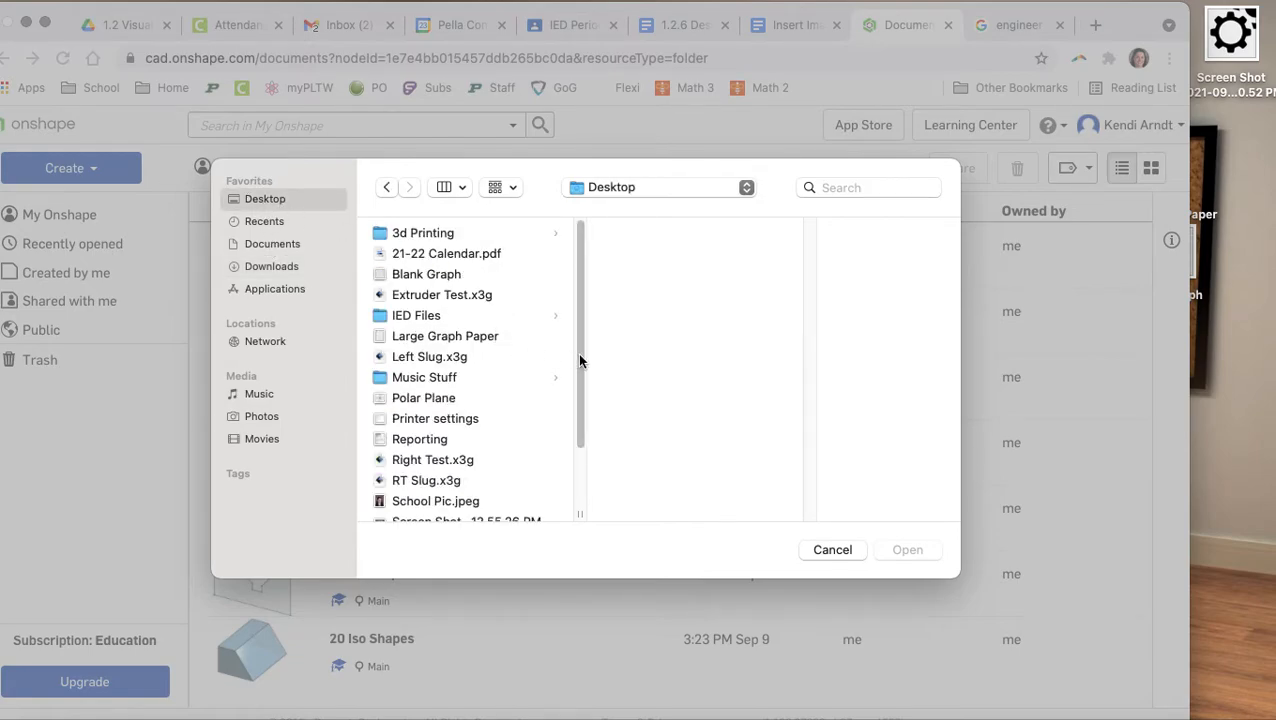
drag(579, 361, 584, 441)
click(446, 442)
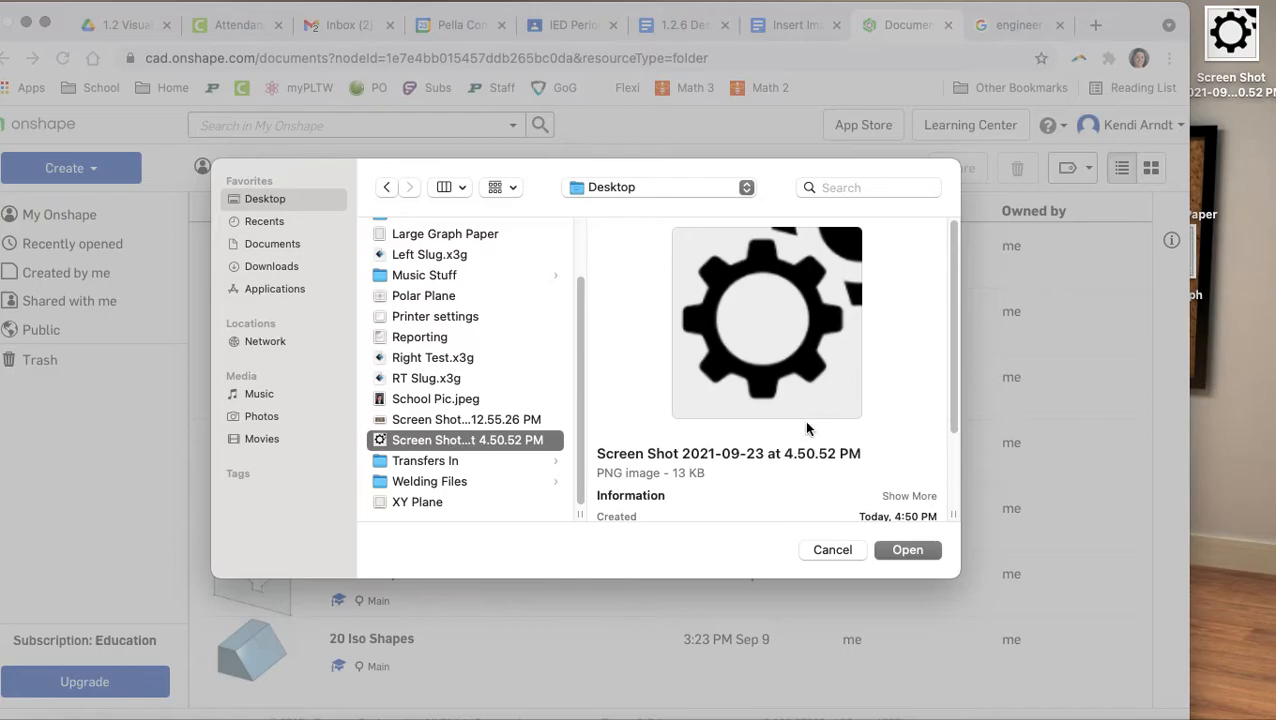
click(905, 550)
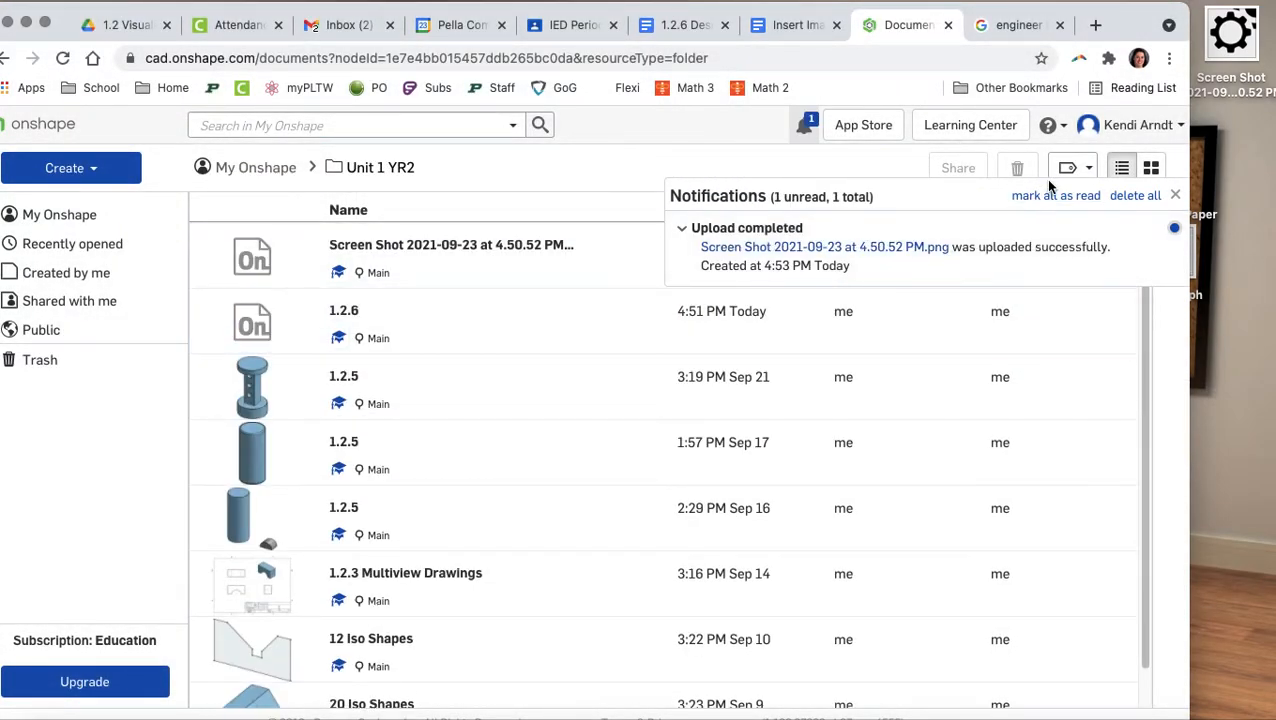
click(1177, 198)
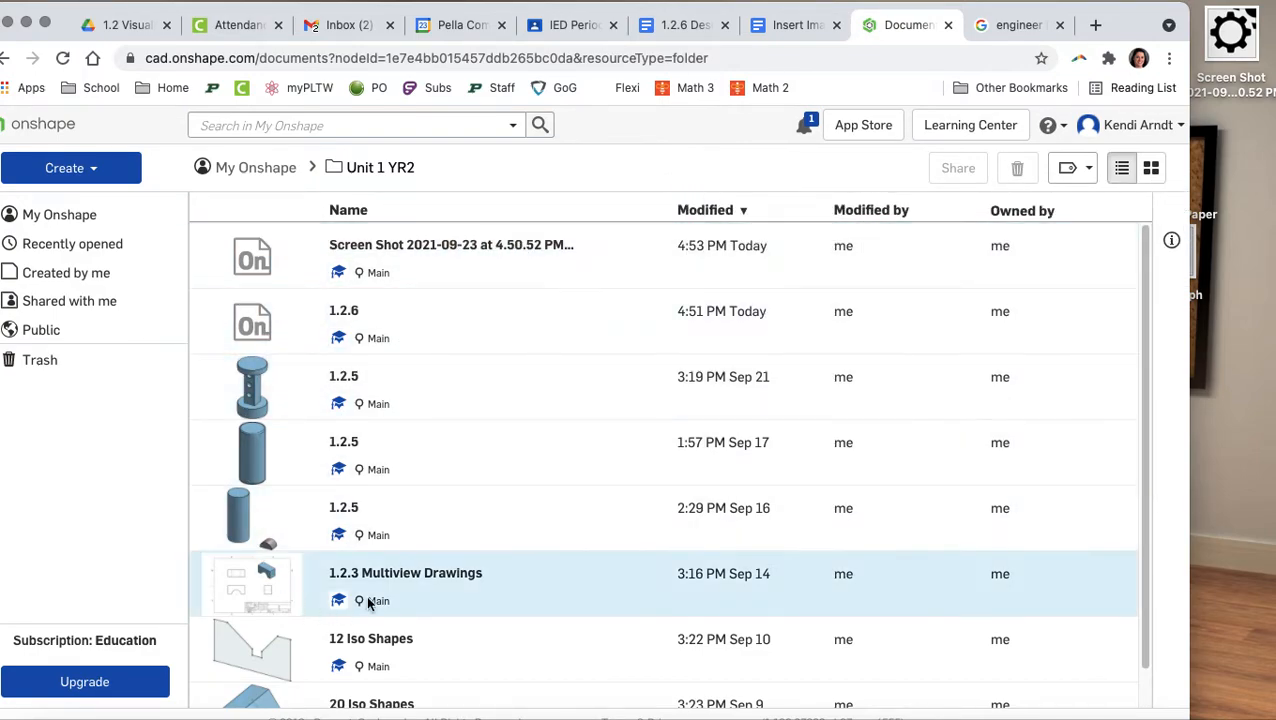
Open the 1.2.6 document from the Unit 1 YR2 folder.
scroll(451, 511, down, 1)
scroll(373, 295, up, 1)
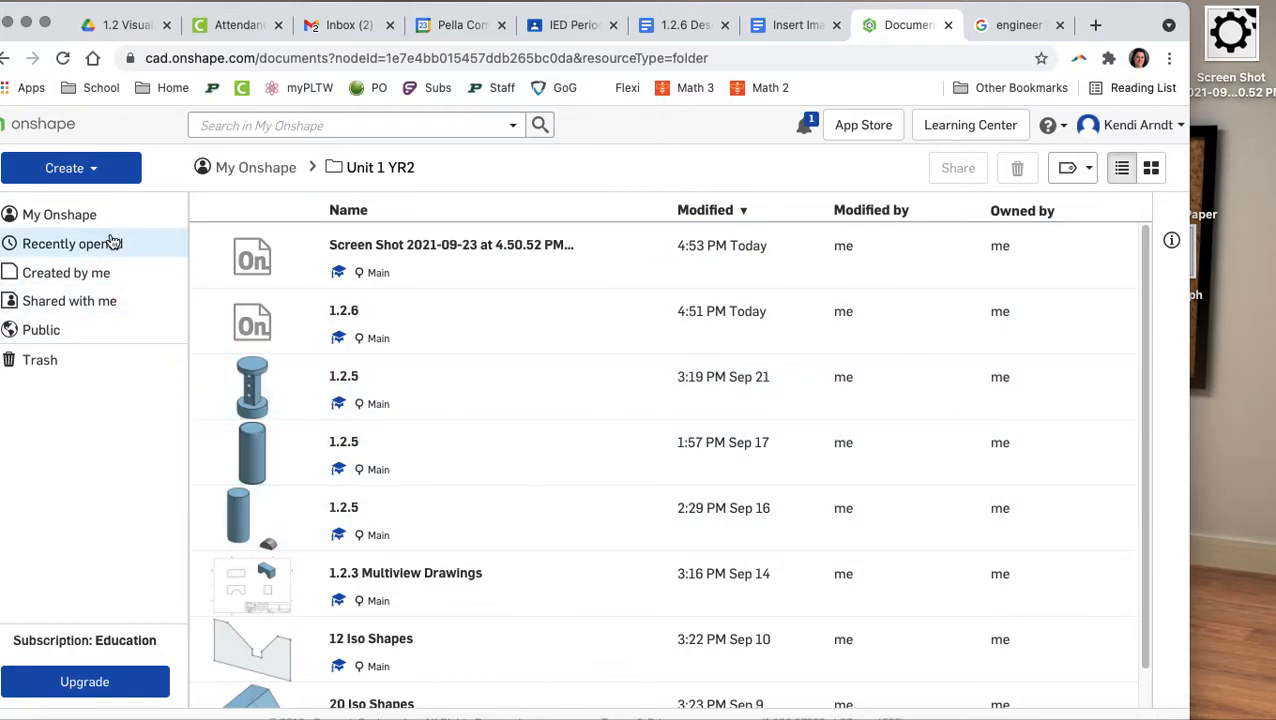
scroll(405, 603, down, 1)
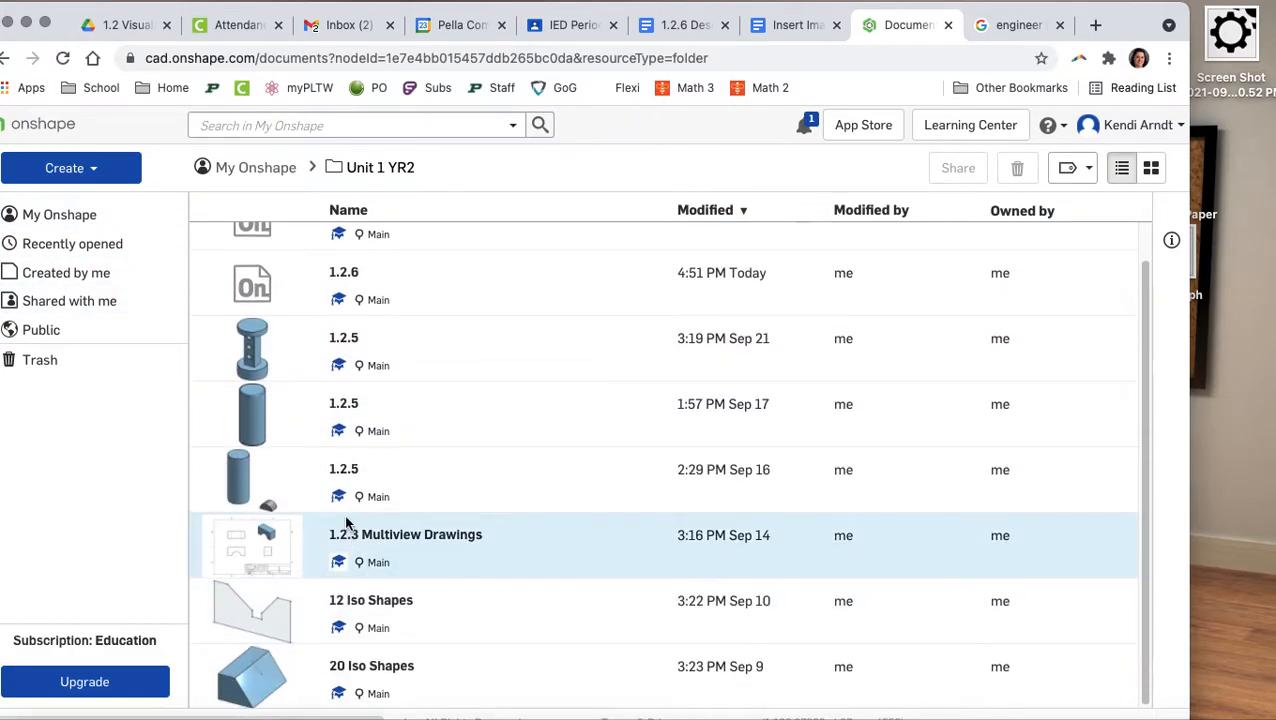
scroll(330, 320, up, 1)
click(335, 314)
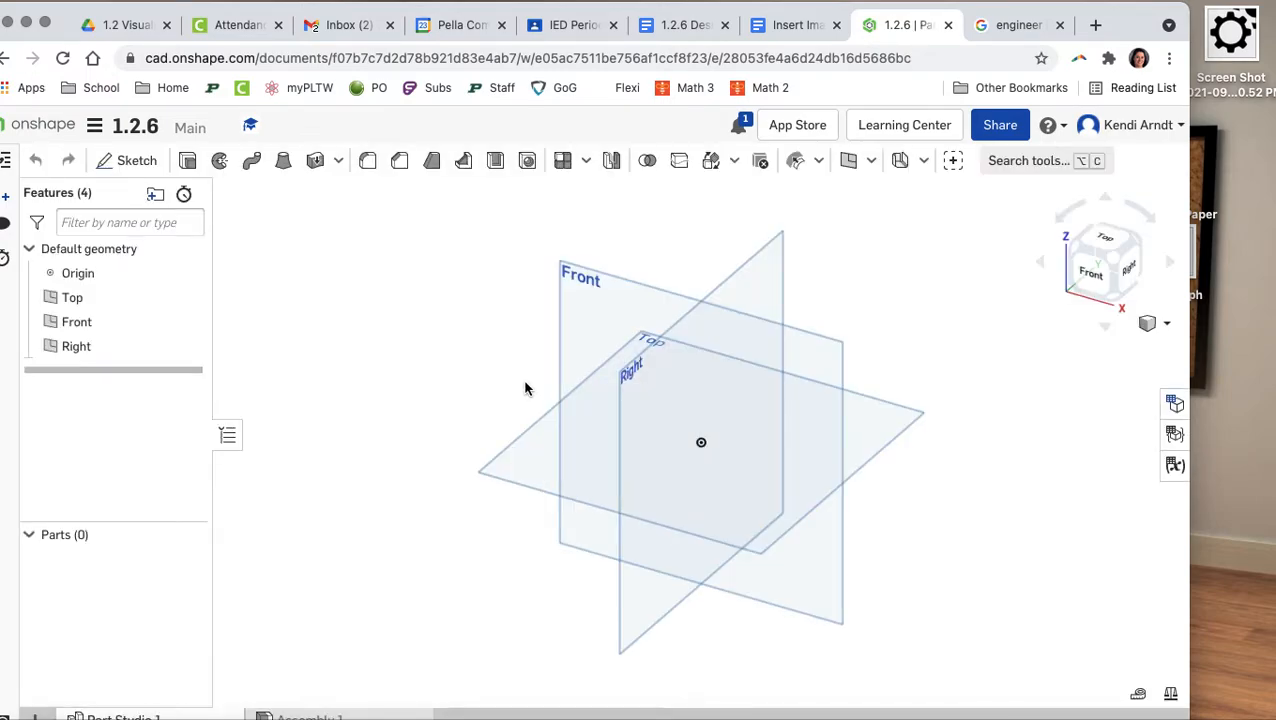
Check the image insertion instructions in Google Docs, and in Onshape start a new sketch on the Front plane.
click(790, 25)
scroll(576, 399, down, 7)
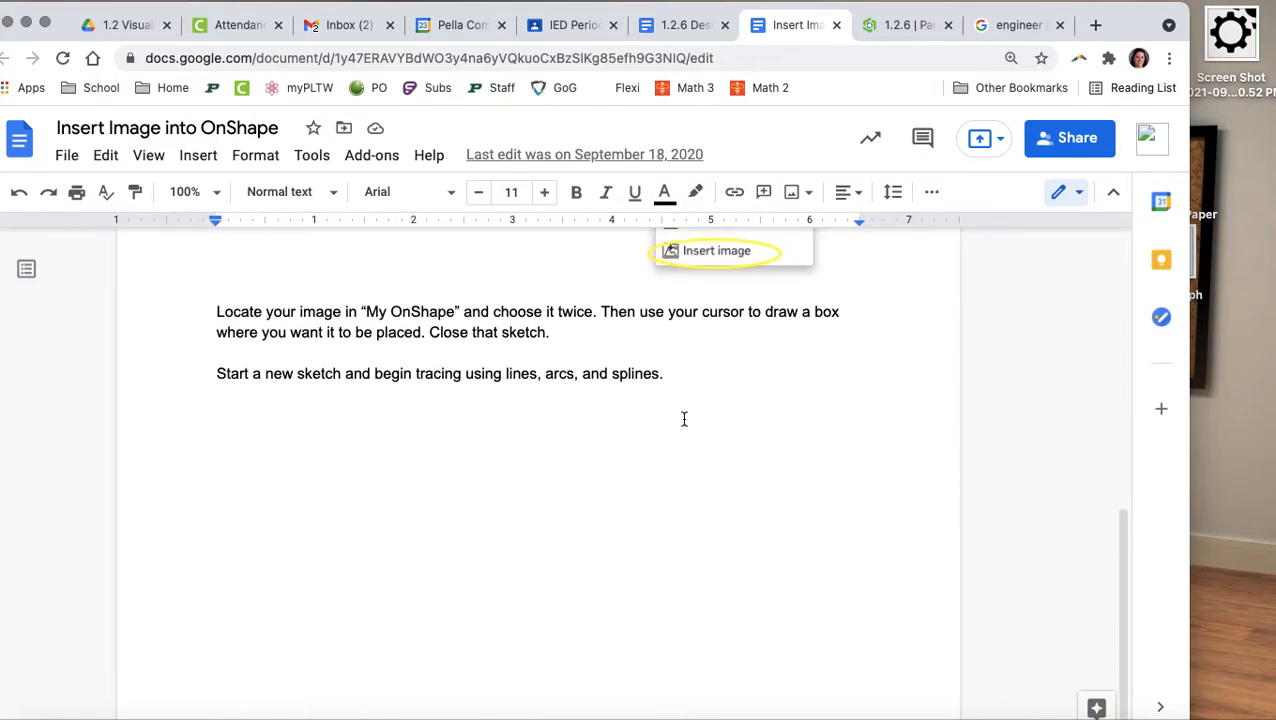
scroll(684, 419, up, 3)
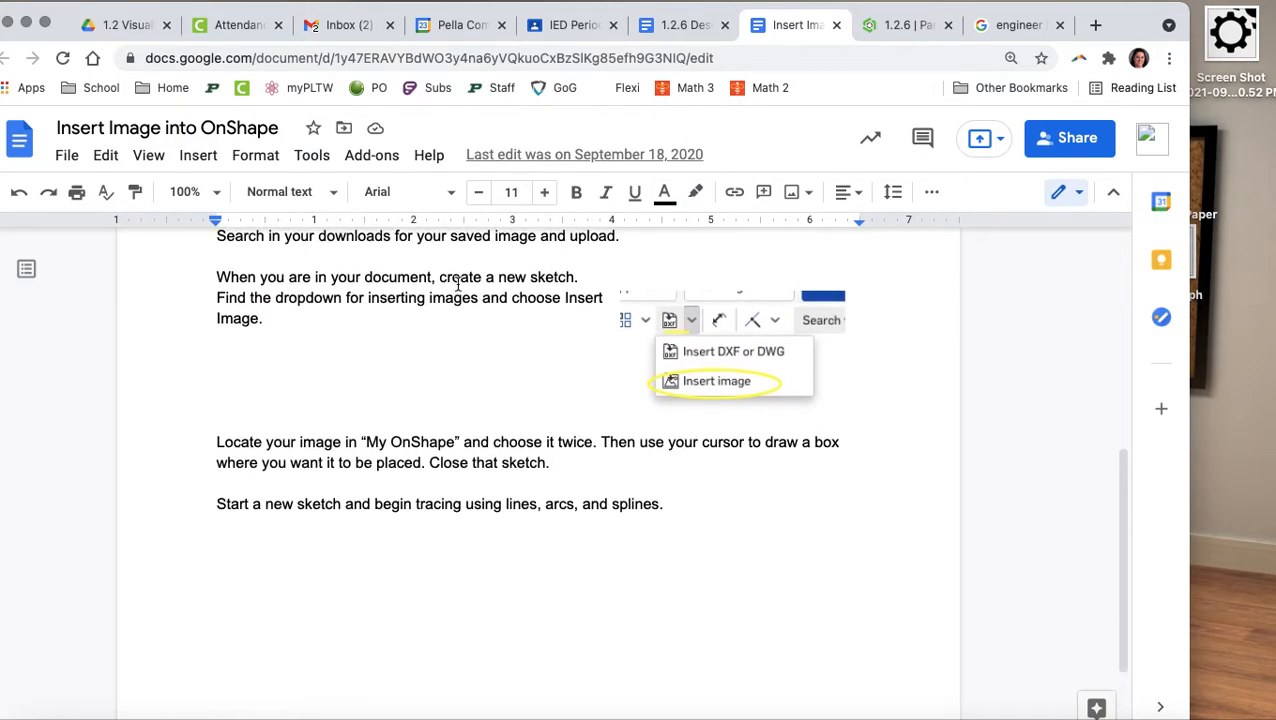
click(900, 25)
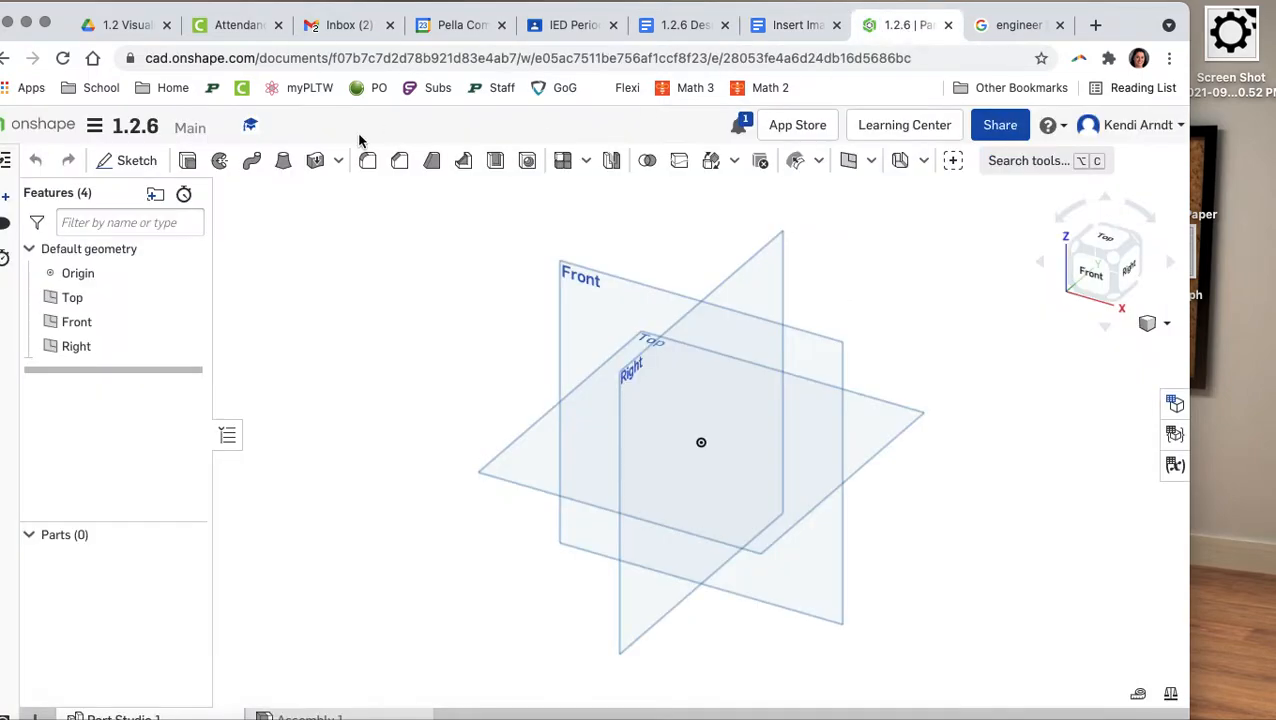
click(128, 163)
click(592, 296)
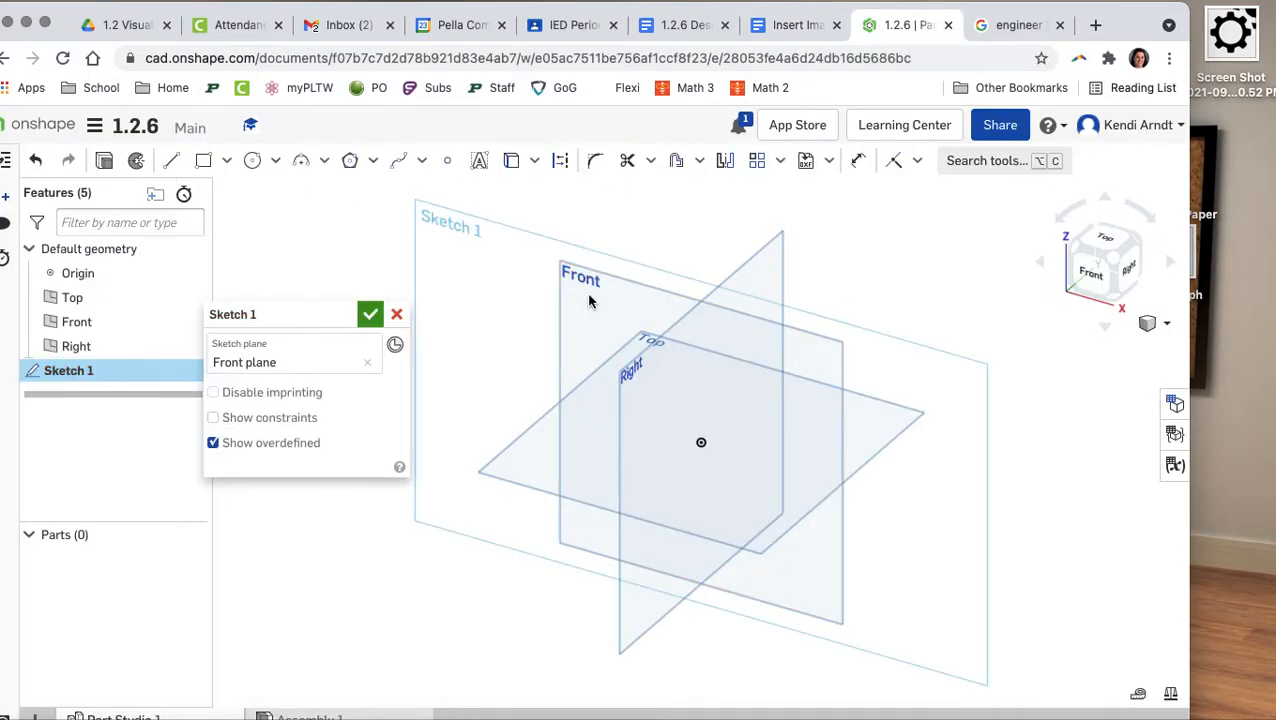
click(1095, 274)
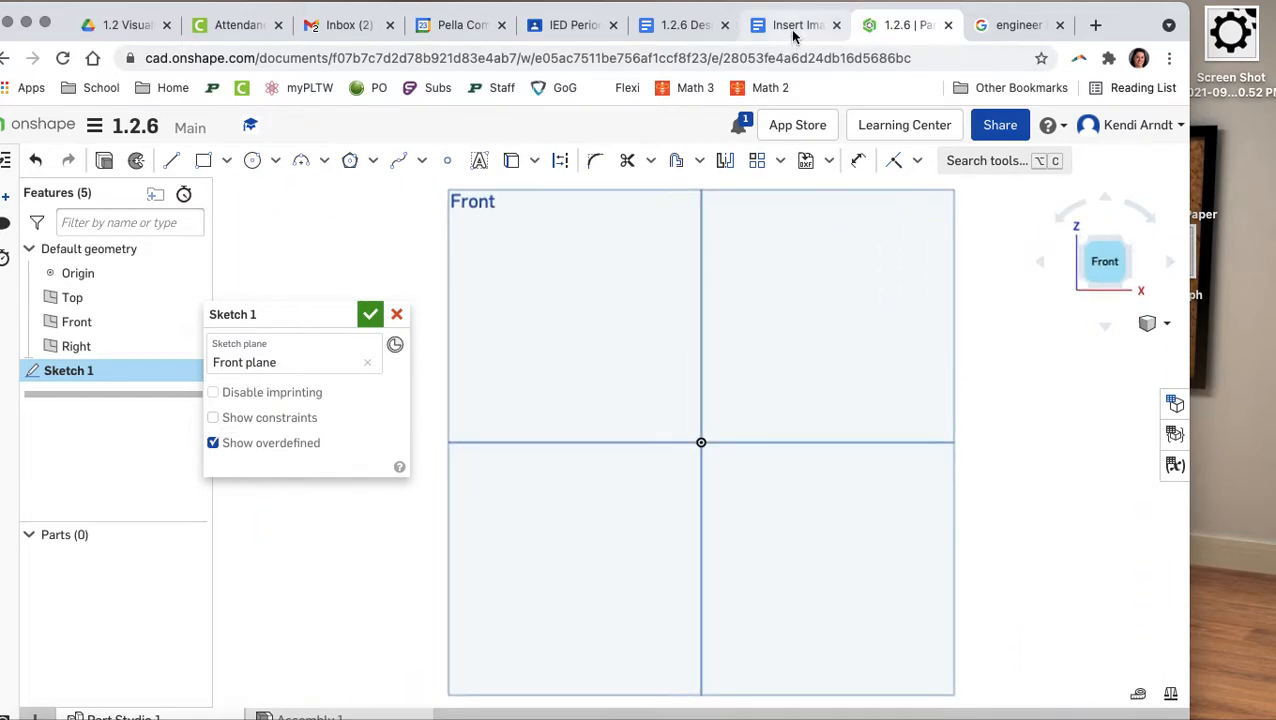
Insert the gear screenshot from the Unit 1 YR2 folder into the sketch, about 2.32 in wide with its lower-left corner on the origin.
click(793, 30)
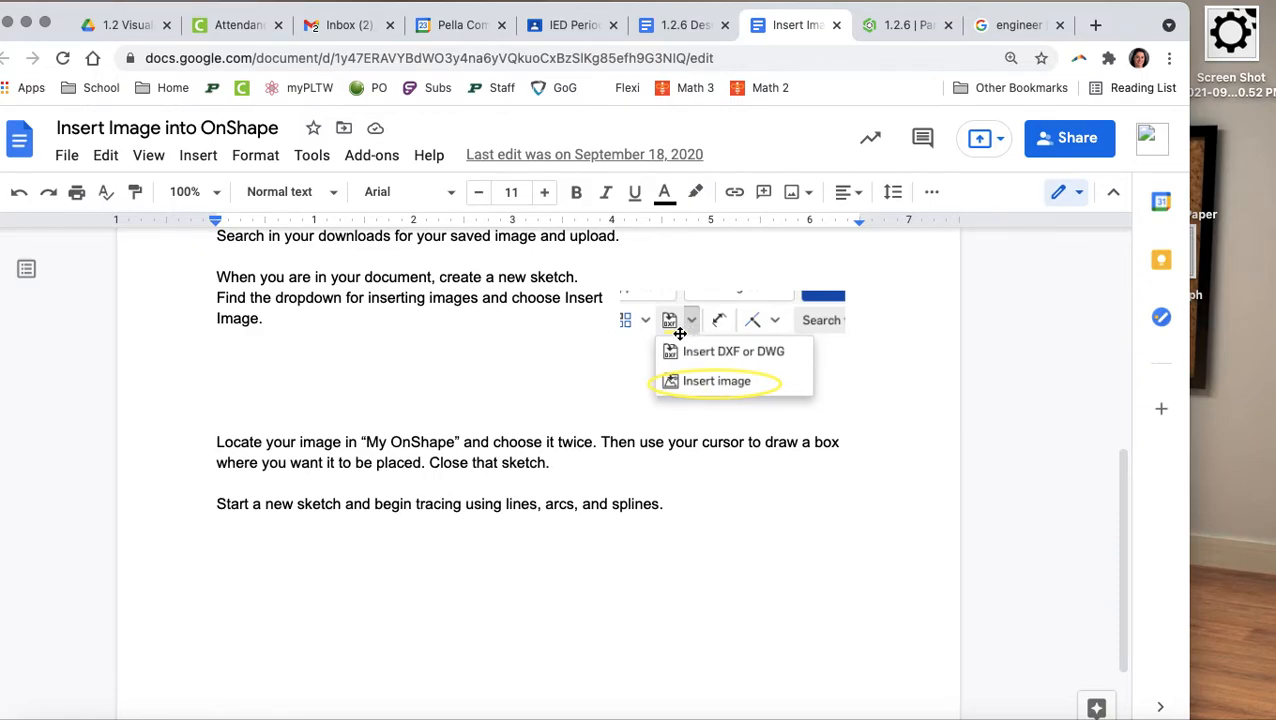
click(862, 30)
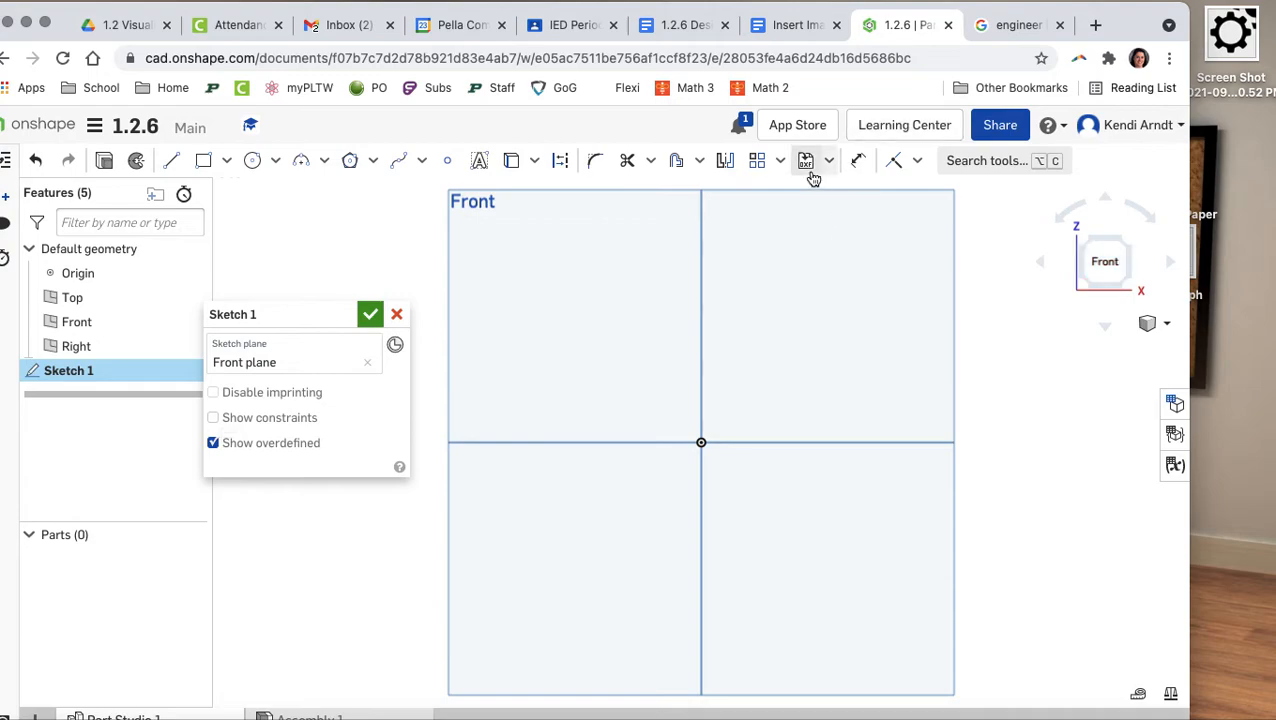
key(super+equal)
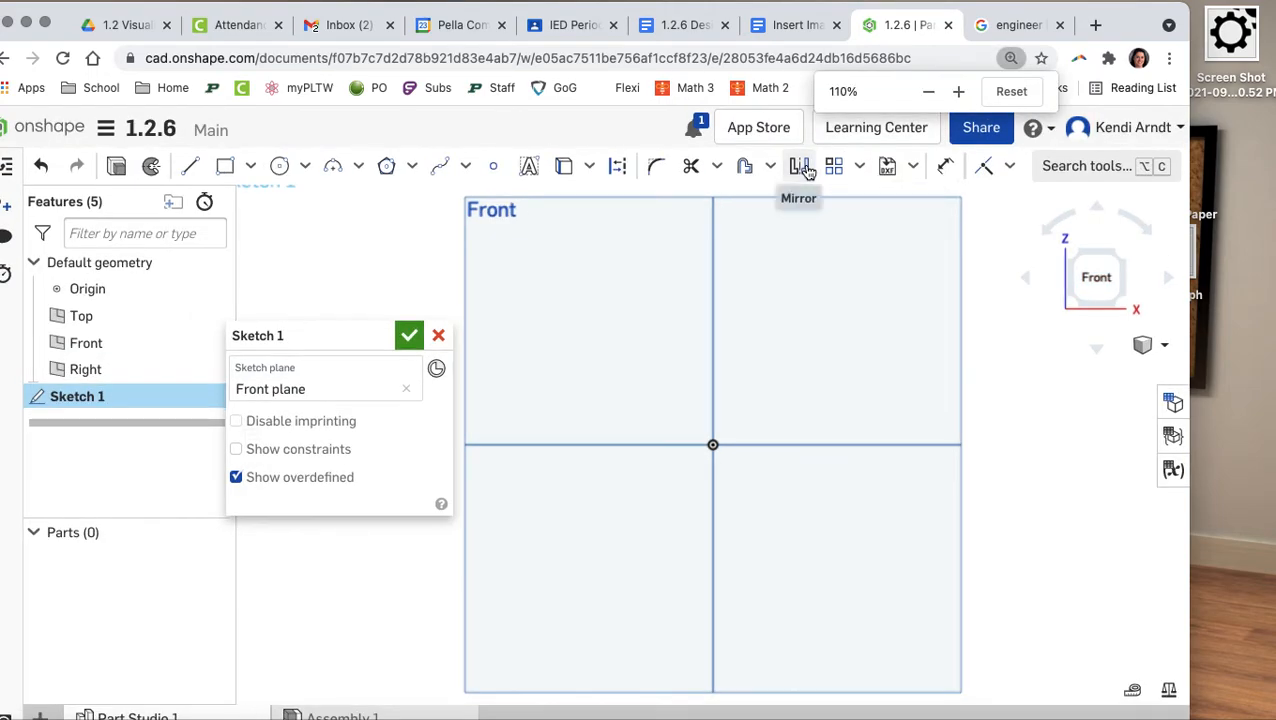
key(super+minus)
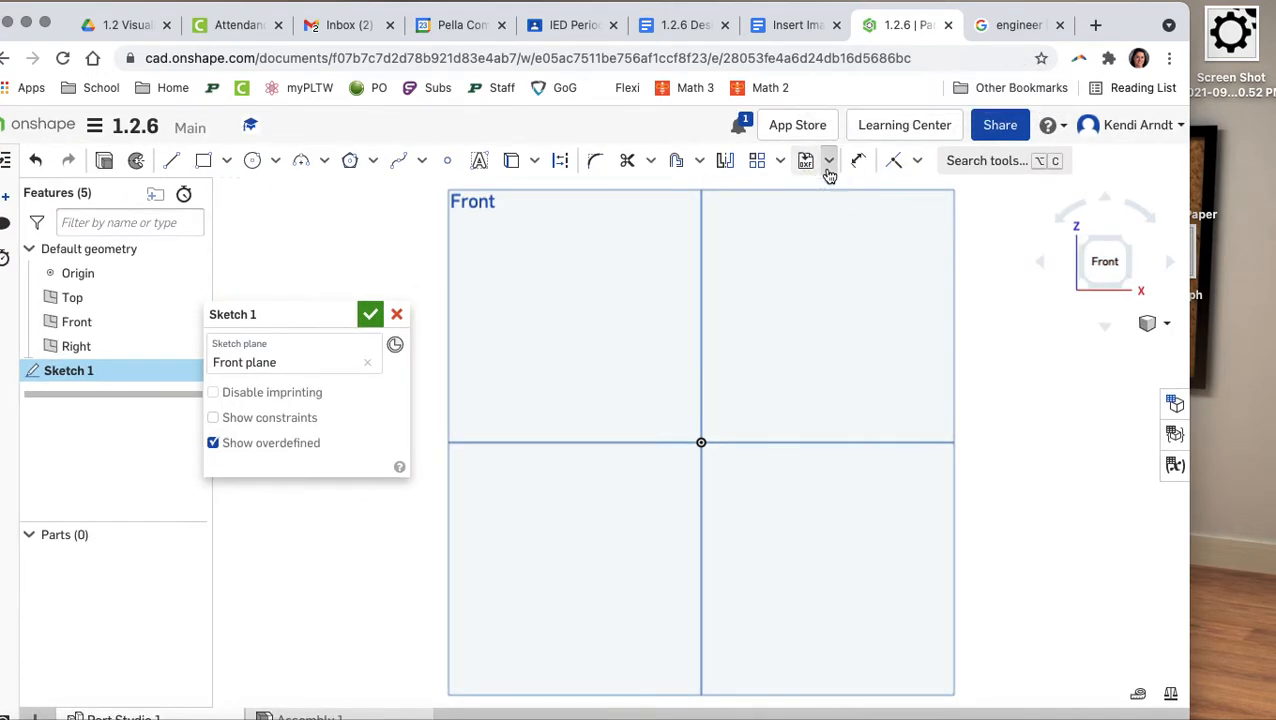
click(829, 162)
click(897, 230)
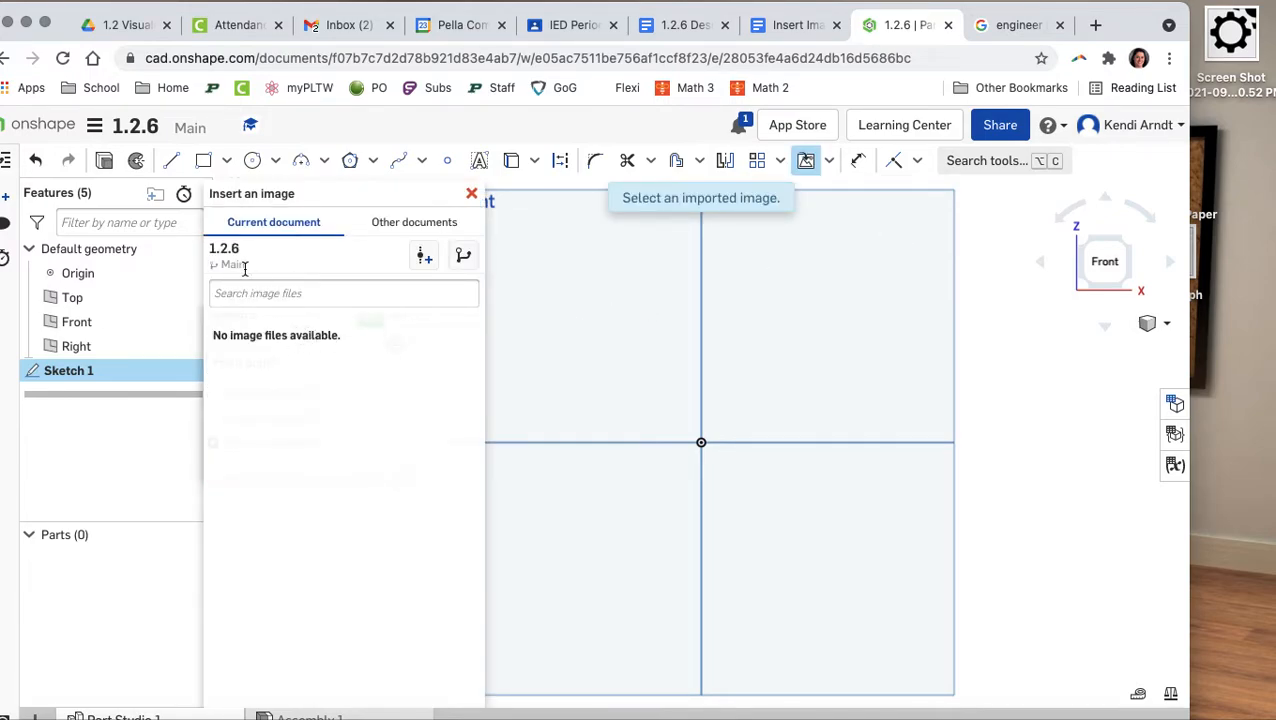
click(380, 224)
click(292, 295)
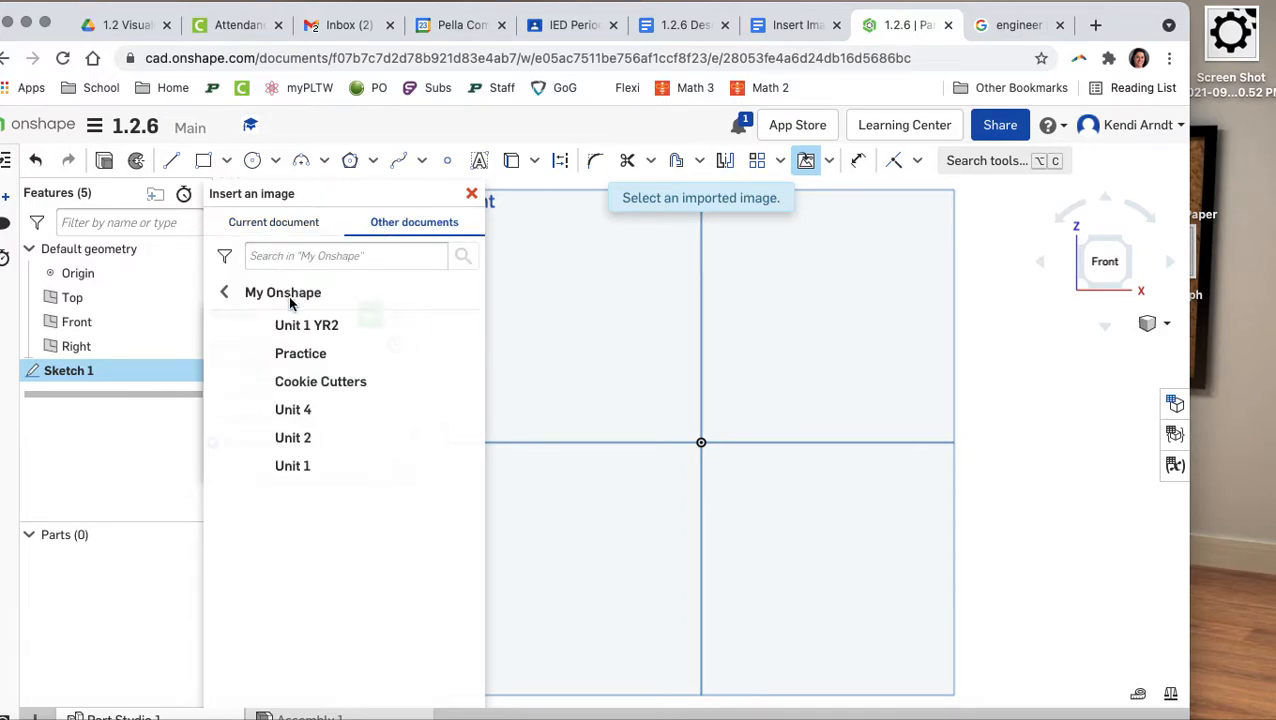
click(302, 342)
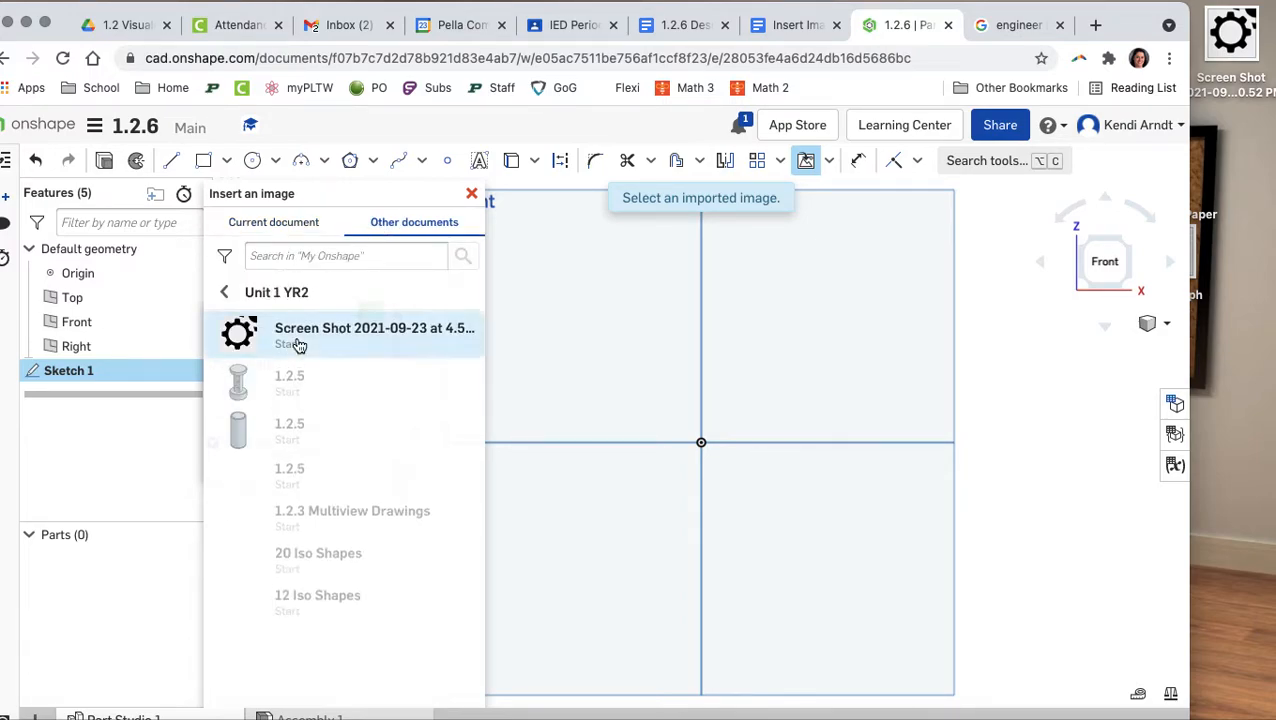
click(240, 338)
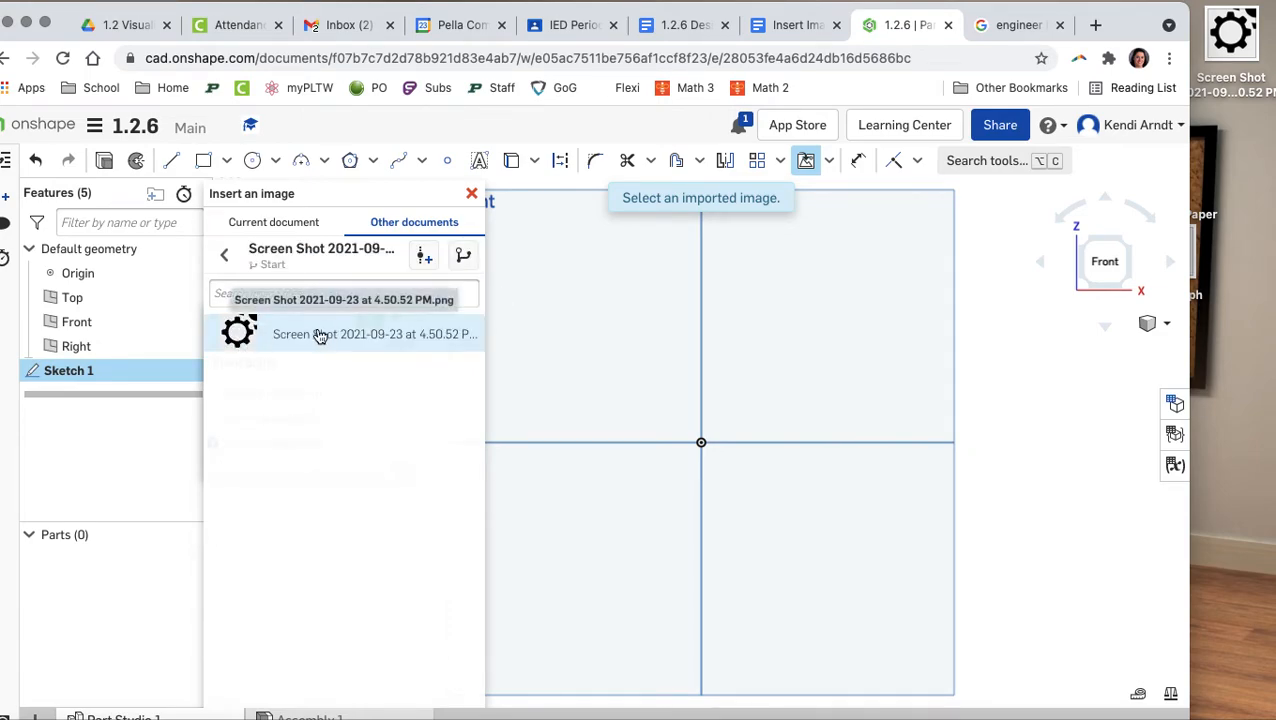
click(316, 334)
click(701, 441)
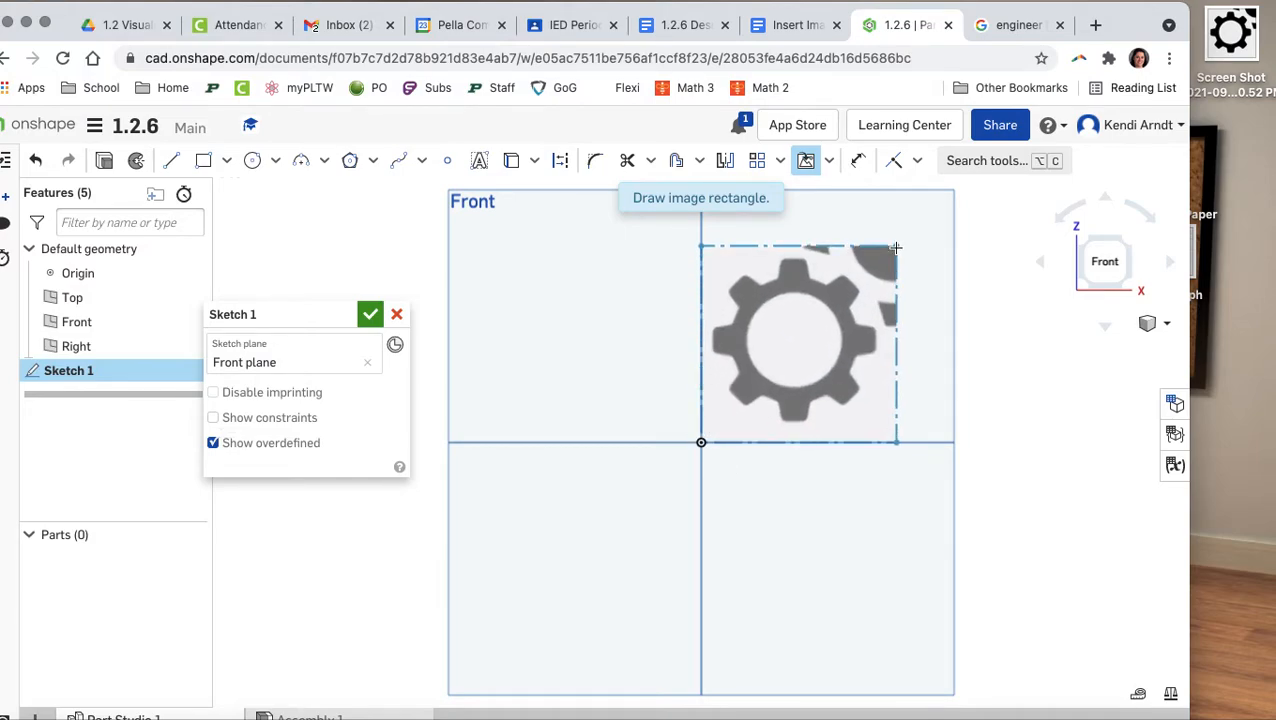
click(896, 247)
Dimension the top edge of the gear image and set its width to 2.8 in.
scroll(856, 308, up, 2)
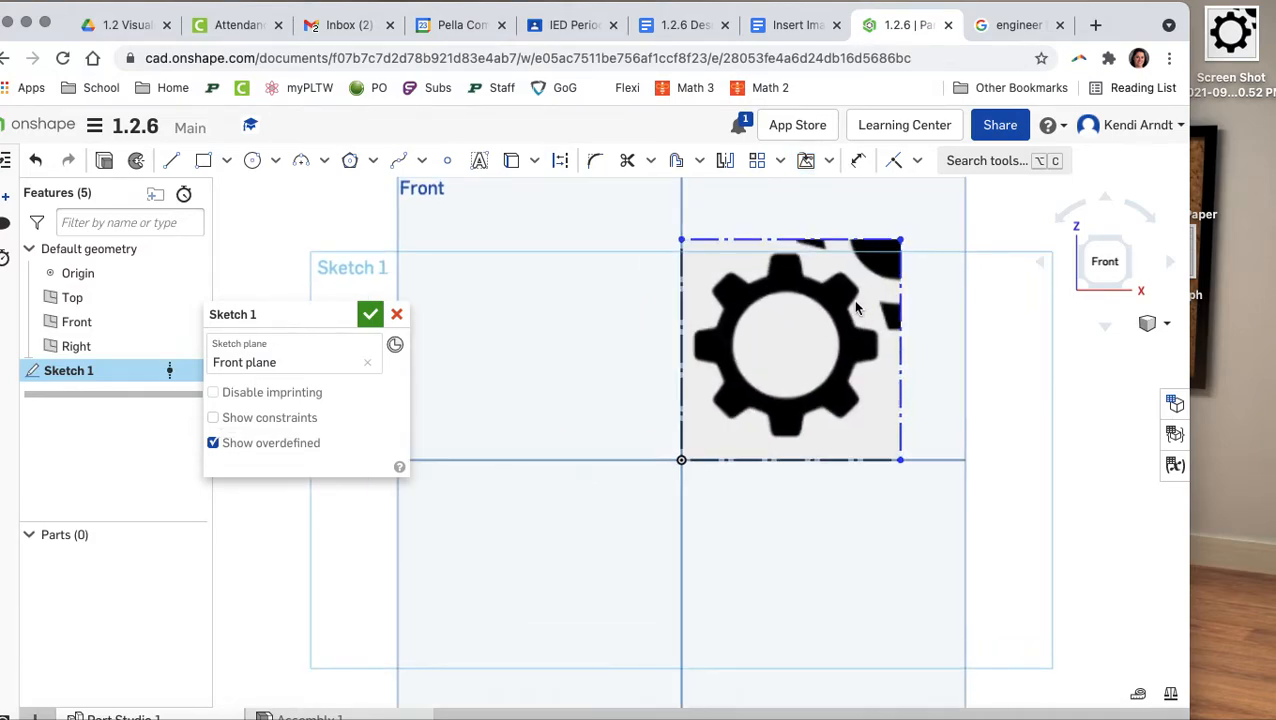
scroll(856, 308, up, 1)
middle_drag(834, 322, 768, 408)
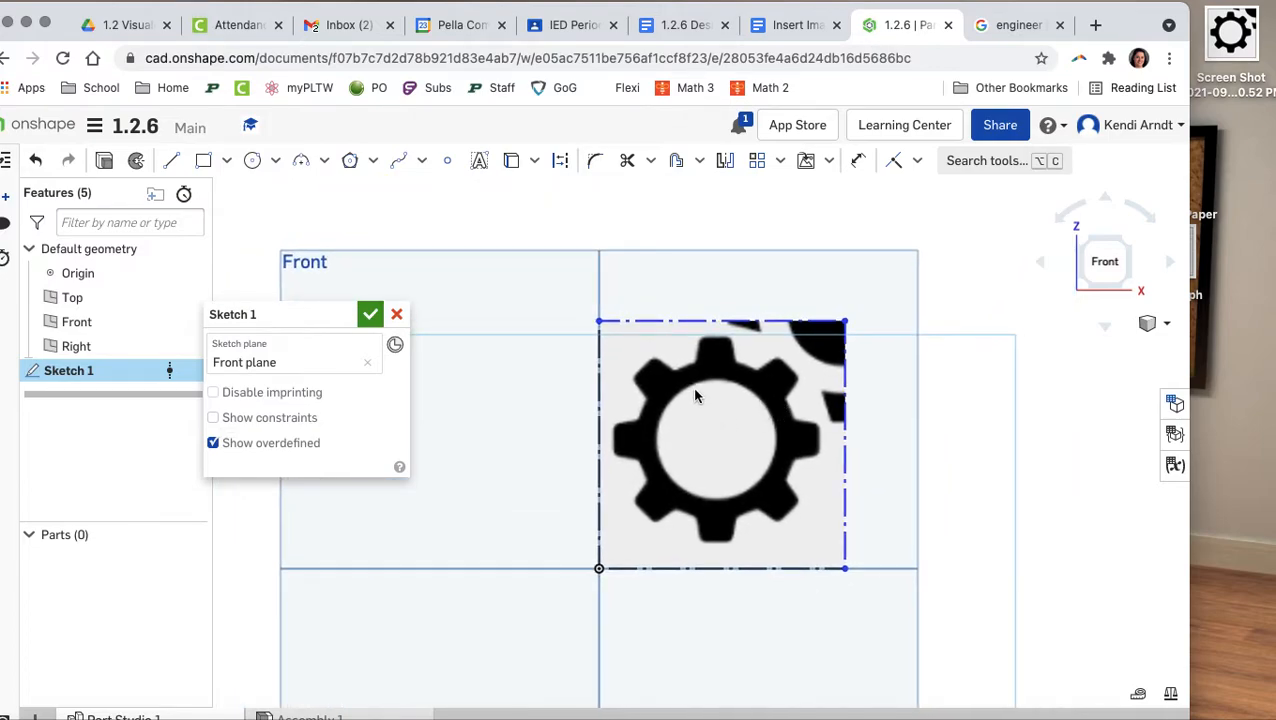
key(d)
click(710, 321)
click(717, 223)
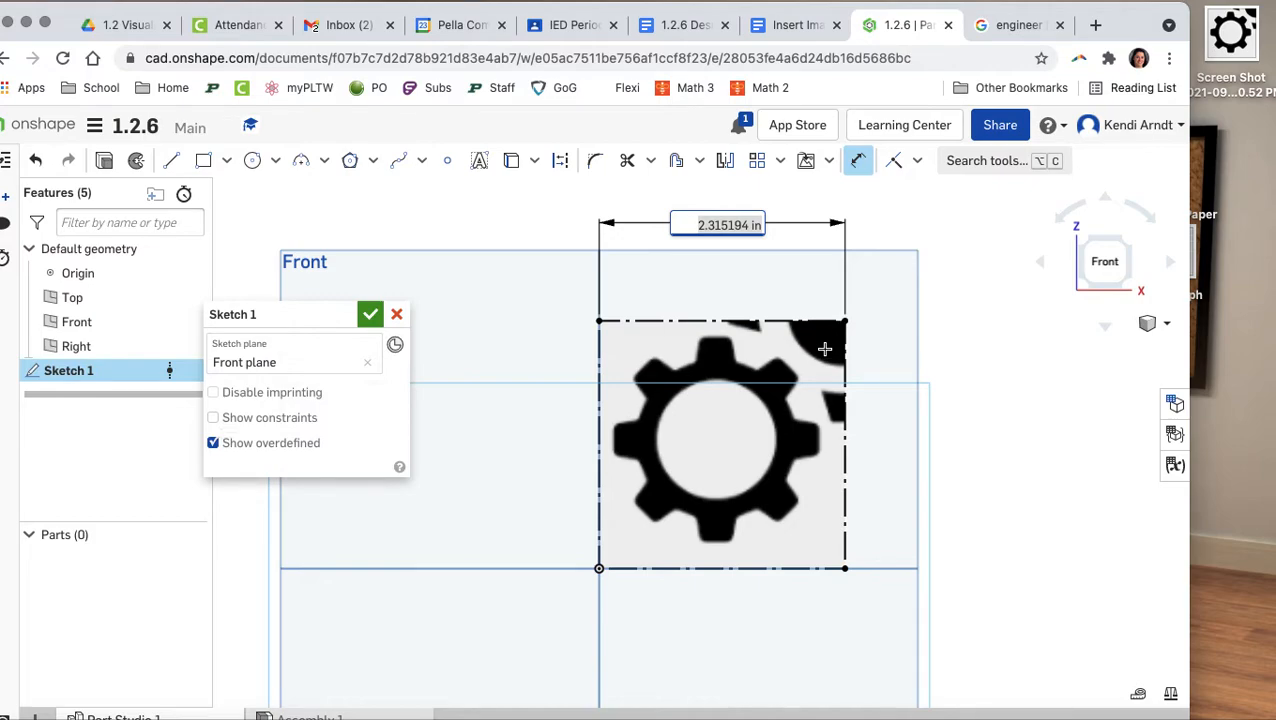
text(2.8)
key(Return)
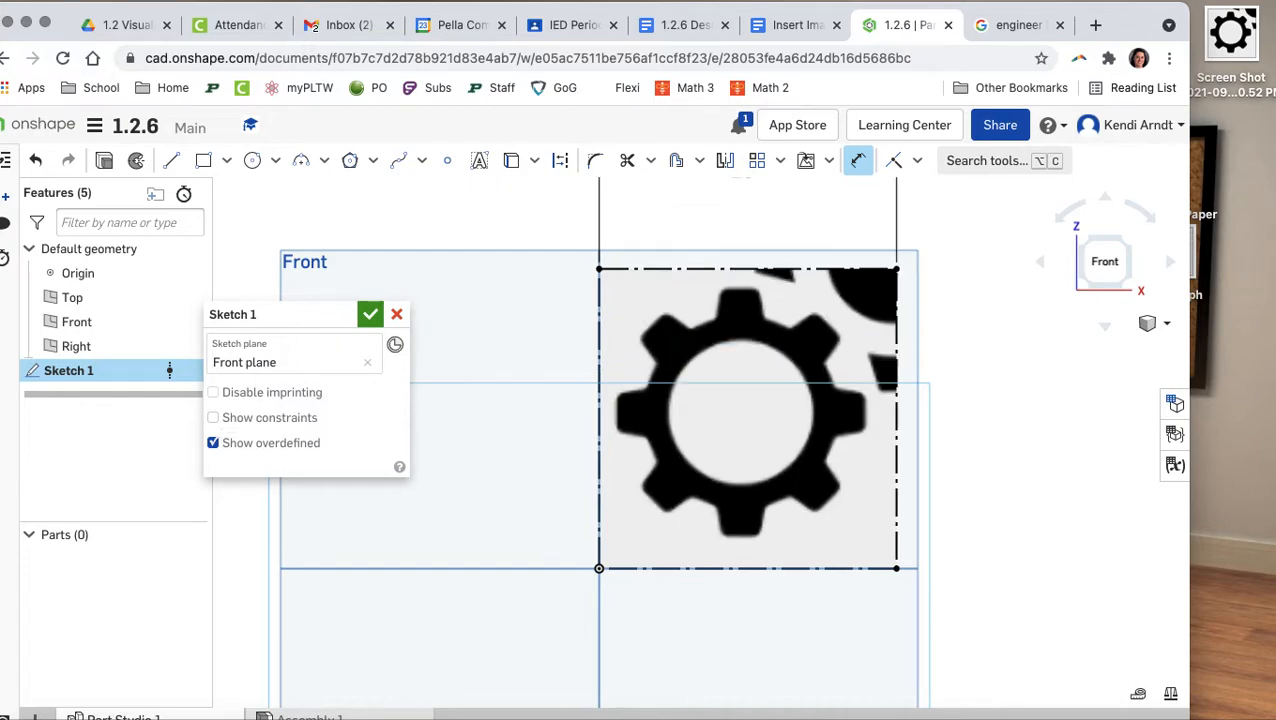
Change the gear image's width dimension to 3.2 in.
scroll(886, 388, down, 3)
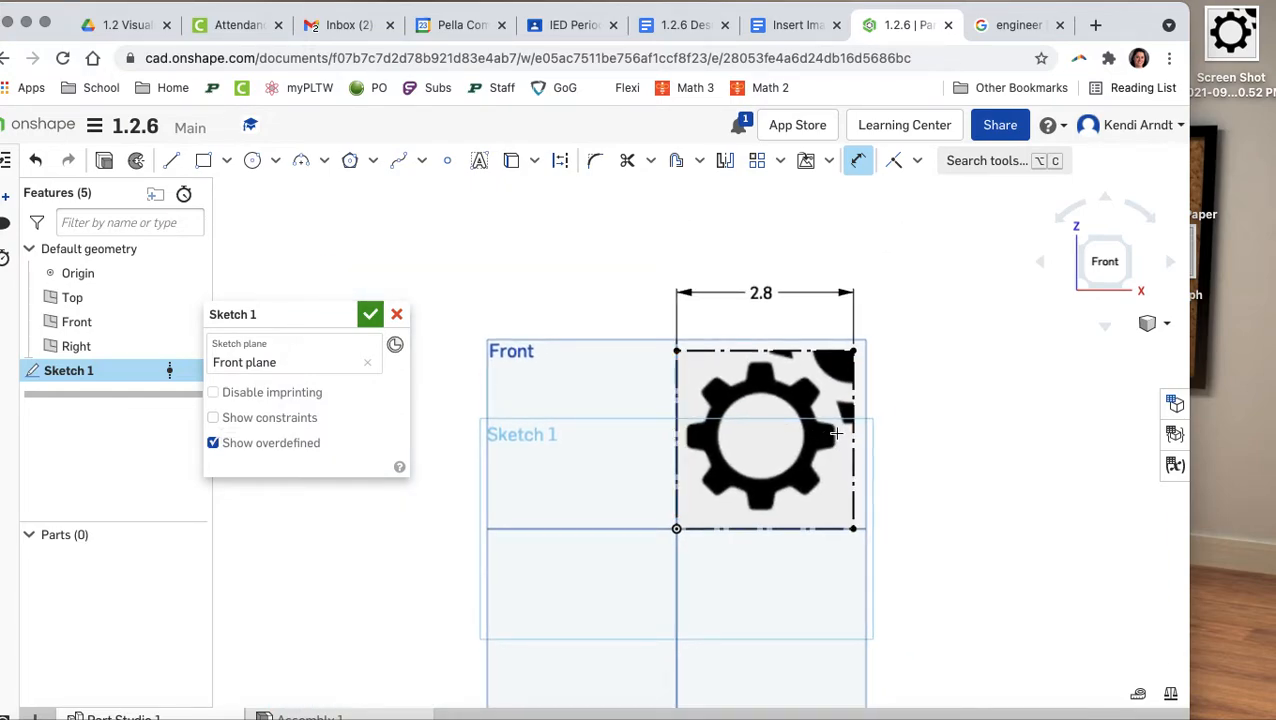
scroll(836, 433, up, 1)
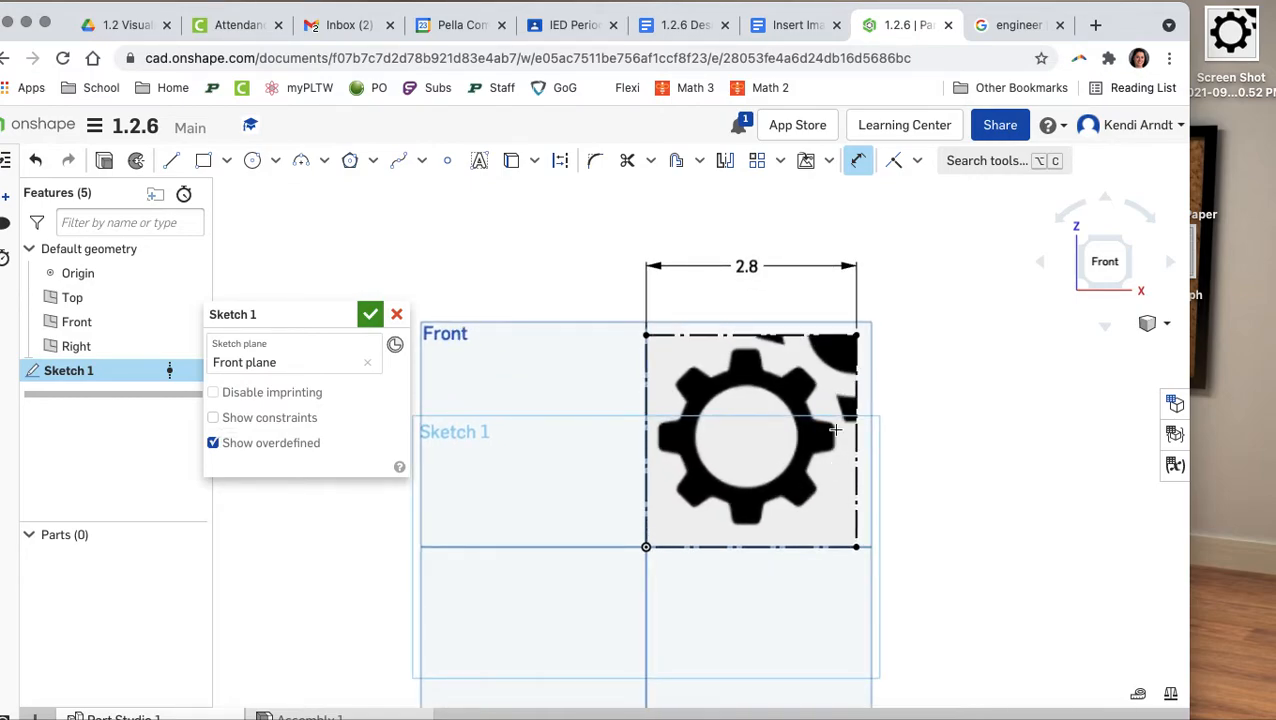
double_click(748, 267)
text(3.2)
key(Return)
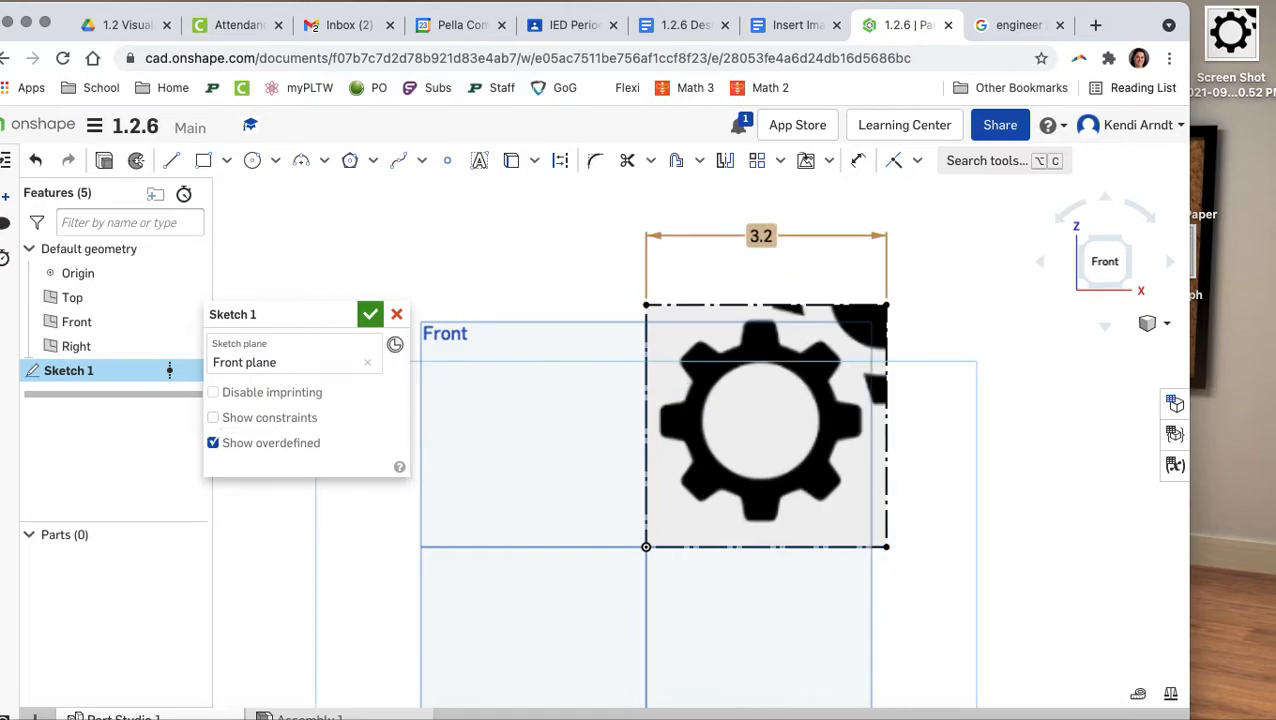
scroll(769, 433, up, 2)
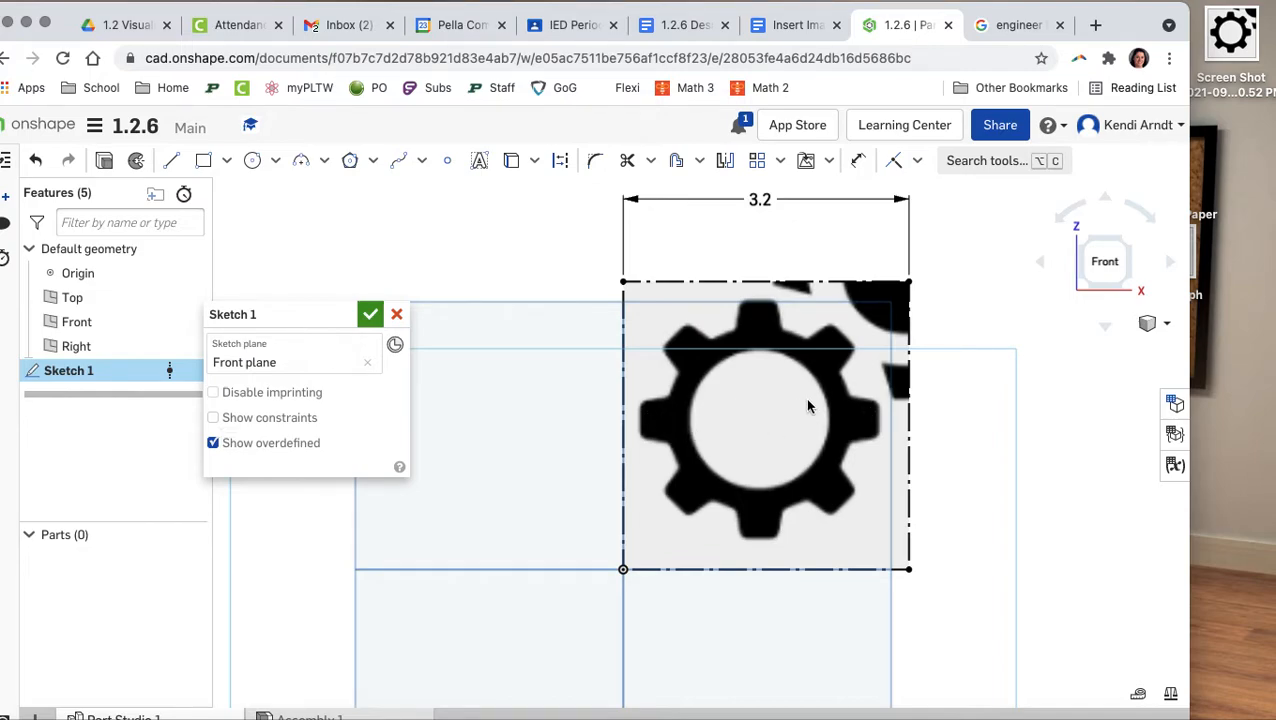
scroll(851, 447, up, 2)
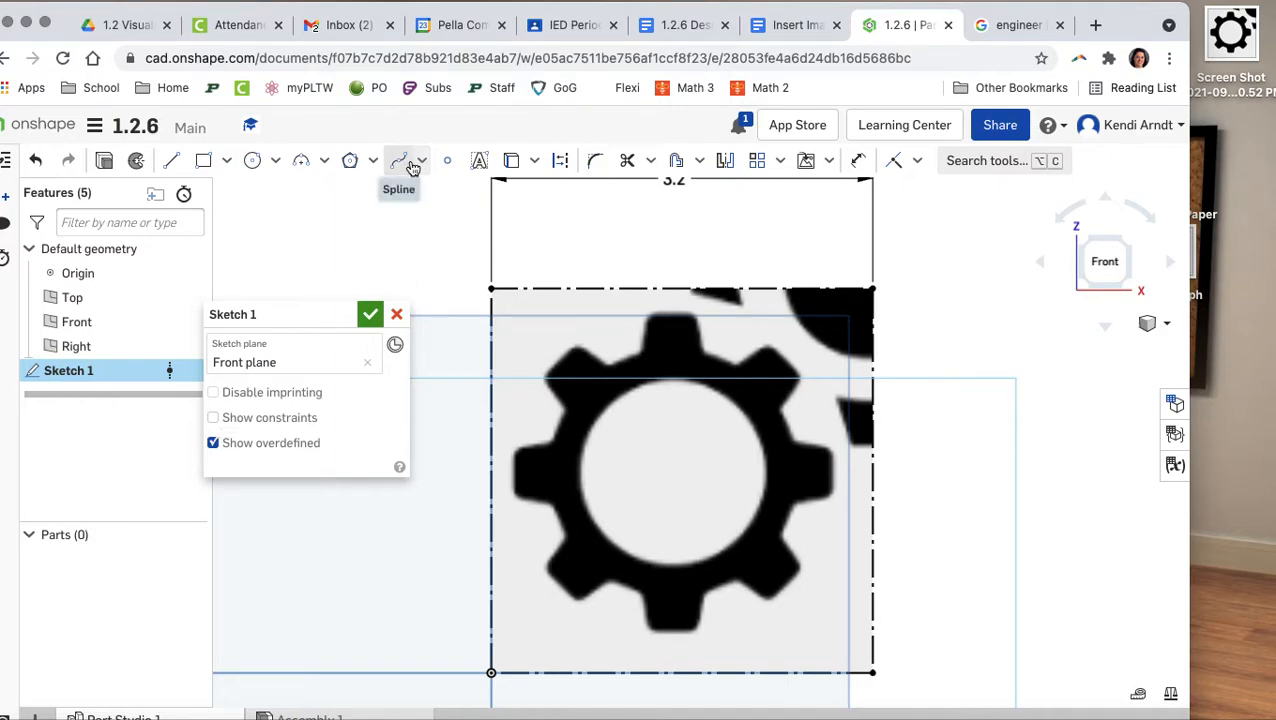
click(325, 161)
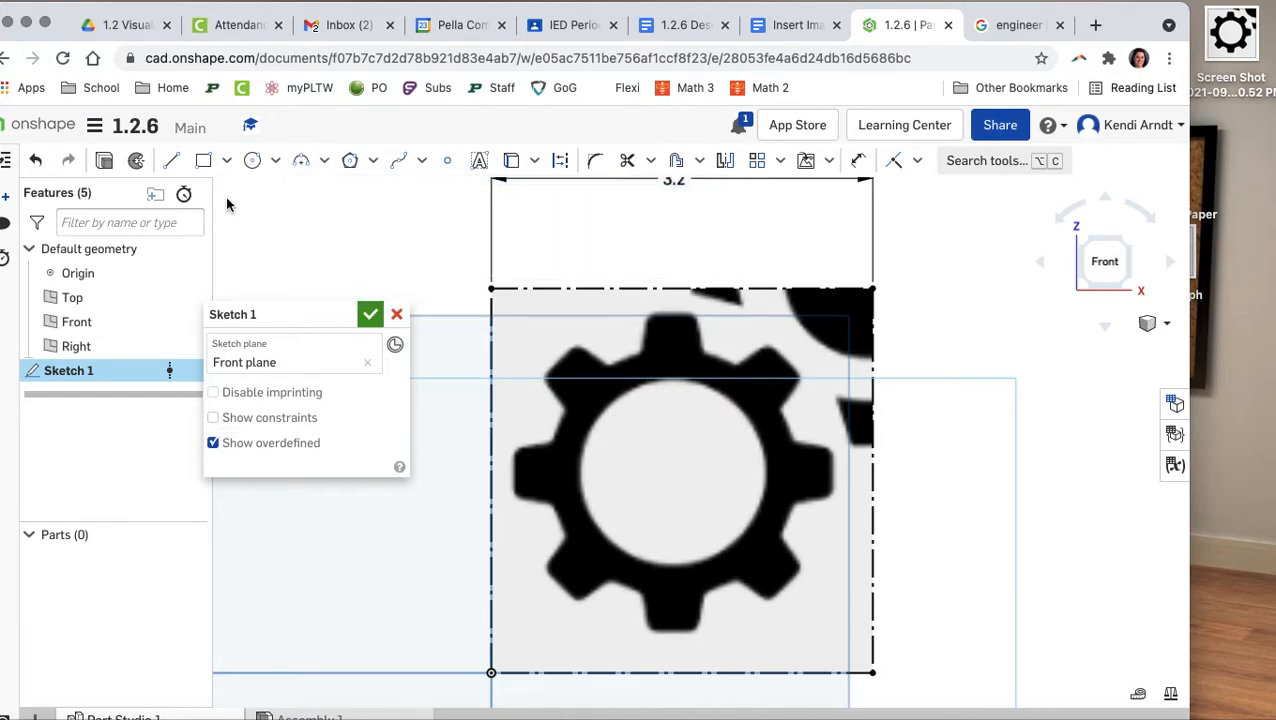
Trace connected lines along the gear outline from the top tooth's 0.36 in tip edge, around the upper-right tooth, to that tooth's lower root.
click(173, 163)
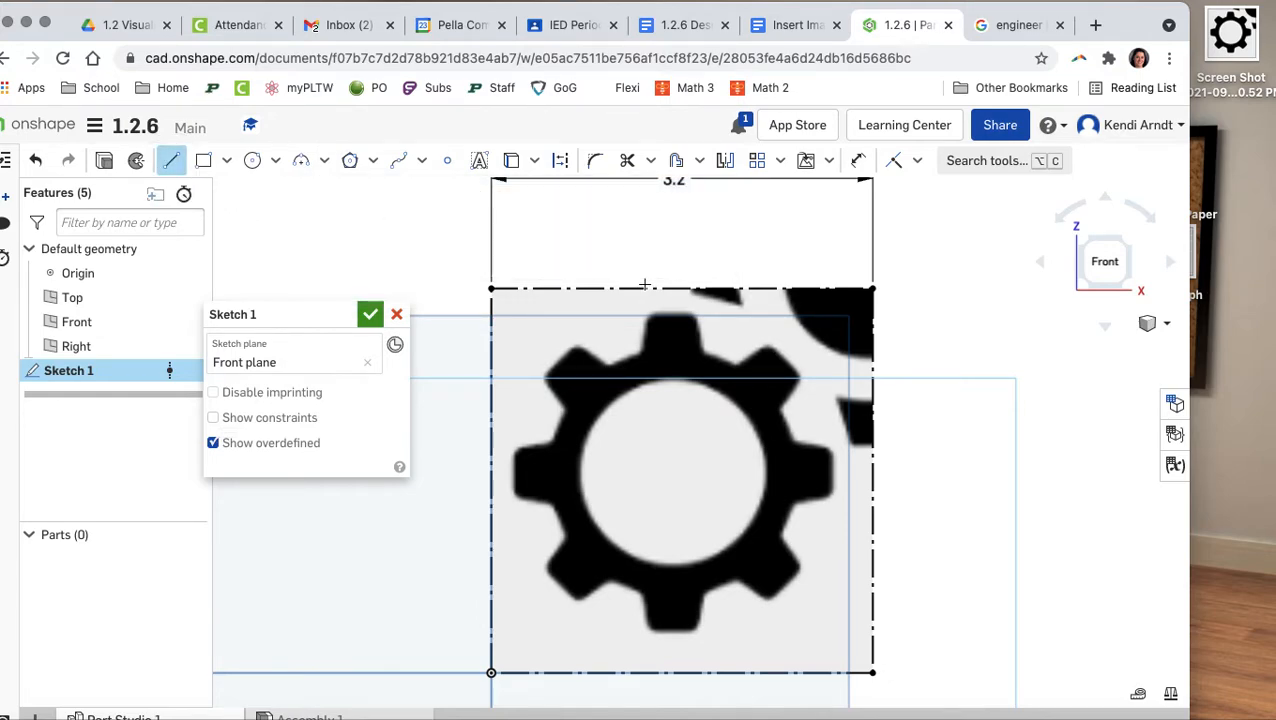
scroll(643, 287, up, 1)
scroll(677, 325, up, 2)
click(636, 311)
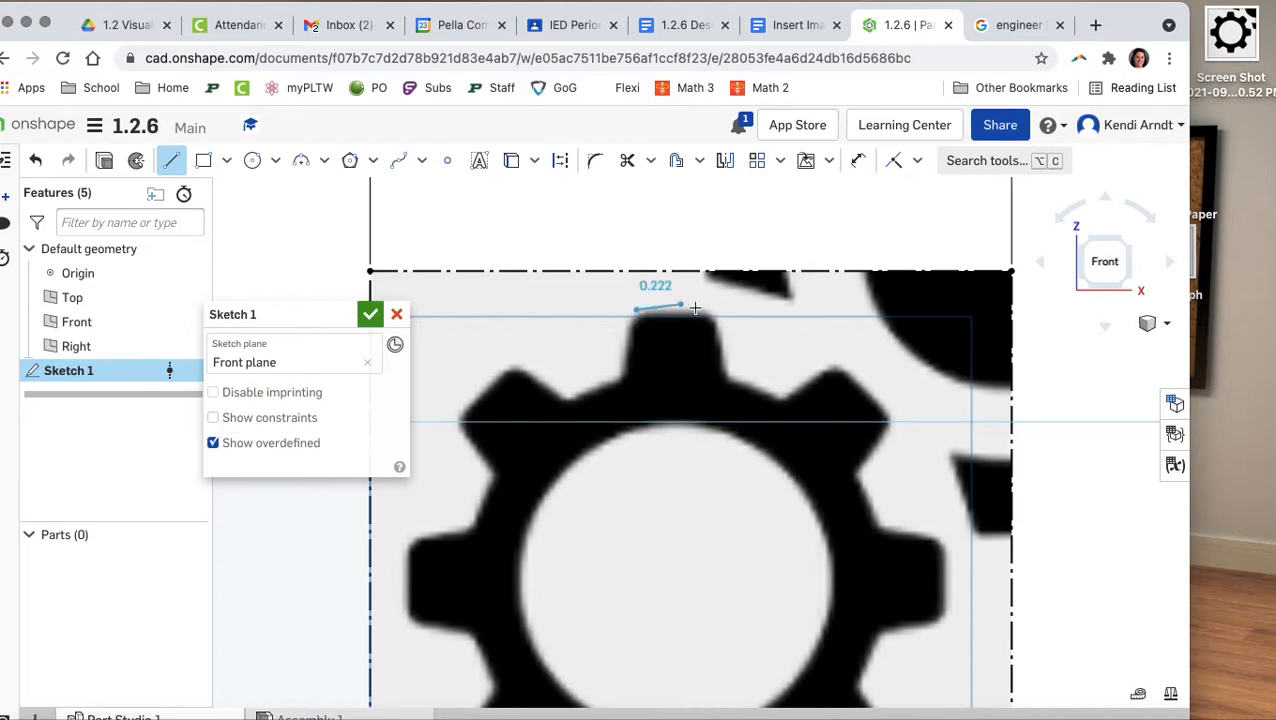
click(709, 311)
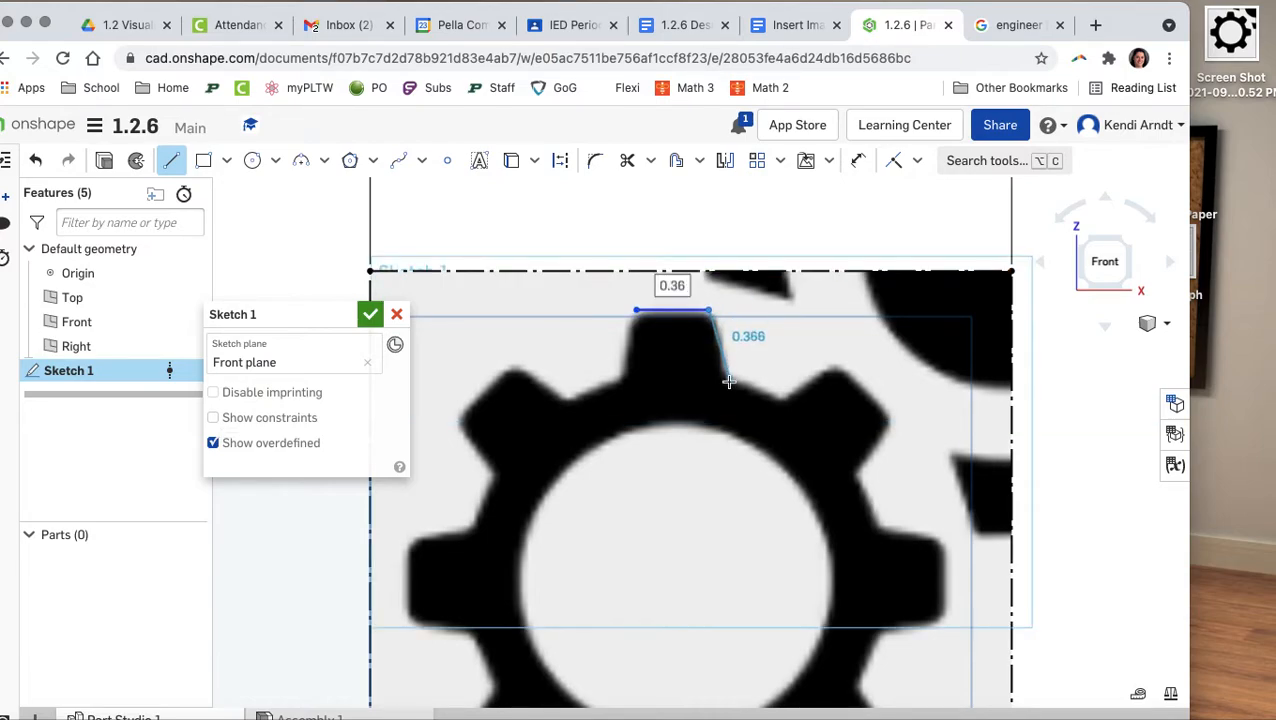
click(783, 401)
click(835, 366)
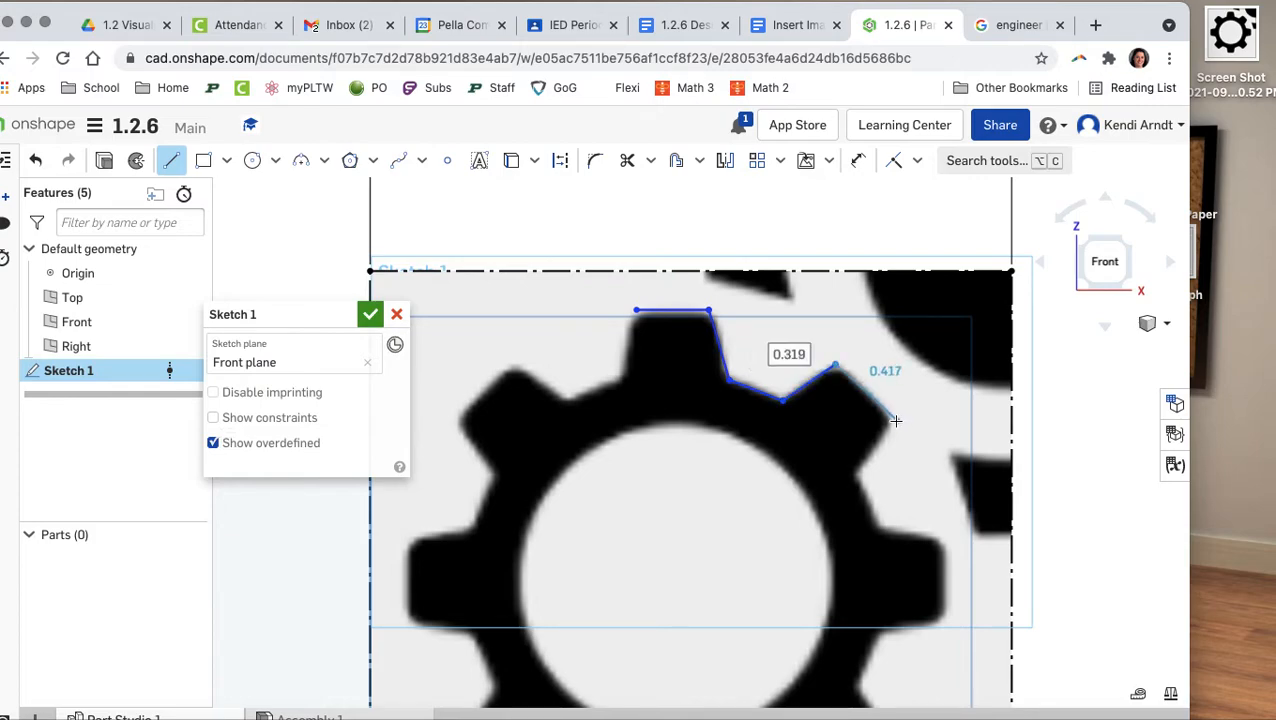
click(889, 420)
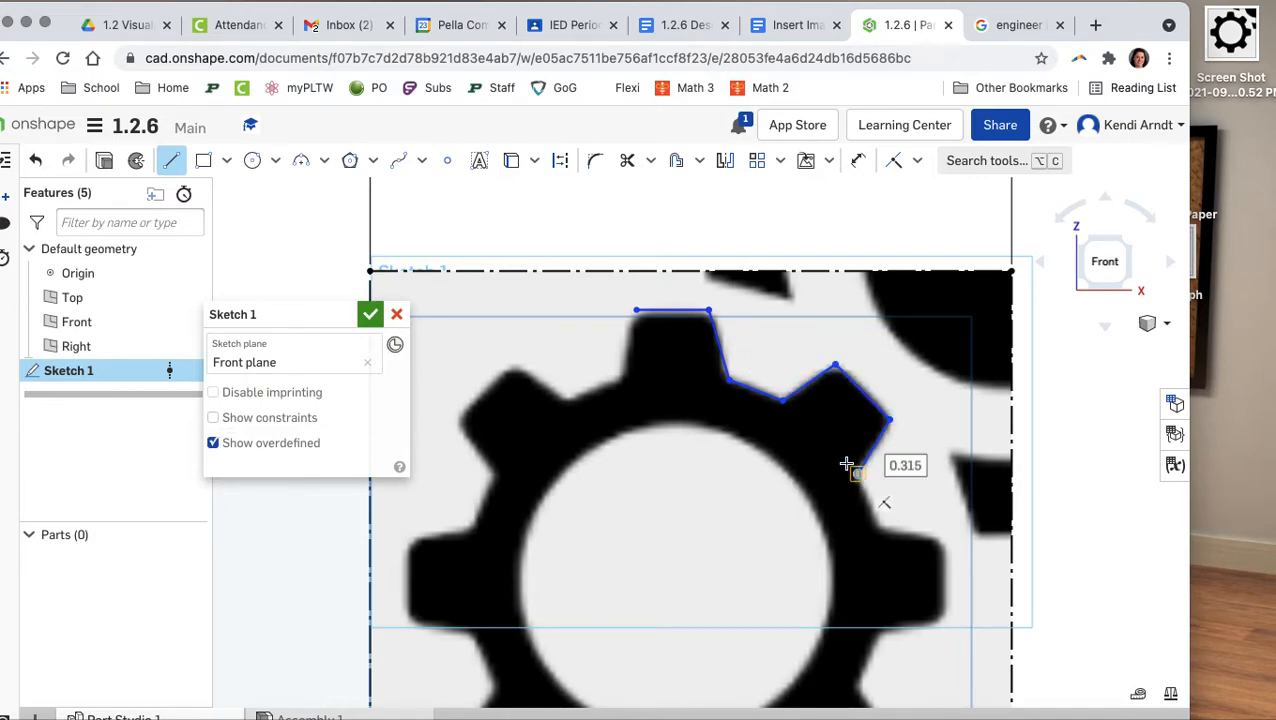
middle_drag(847, 463, 773, 398)
key(Escape)
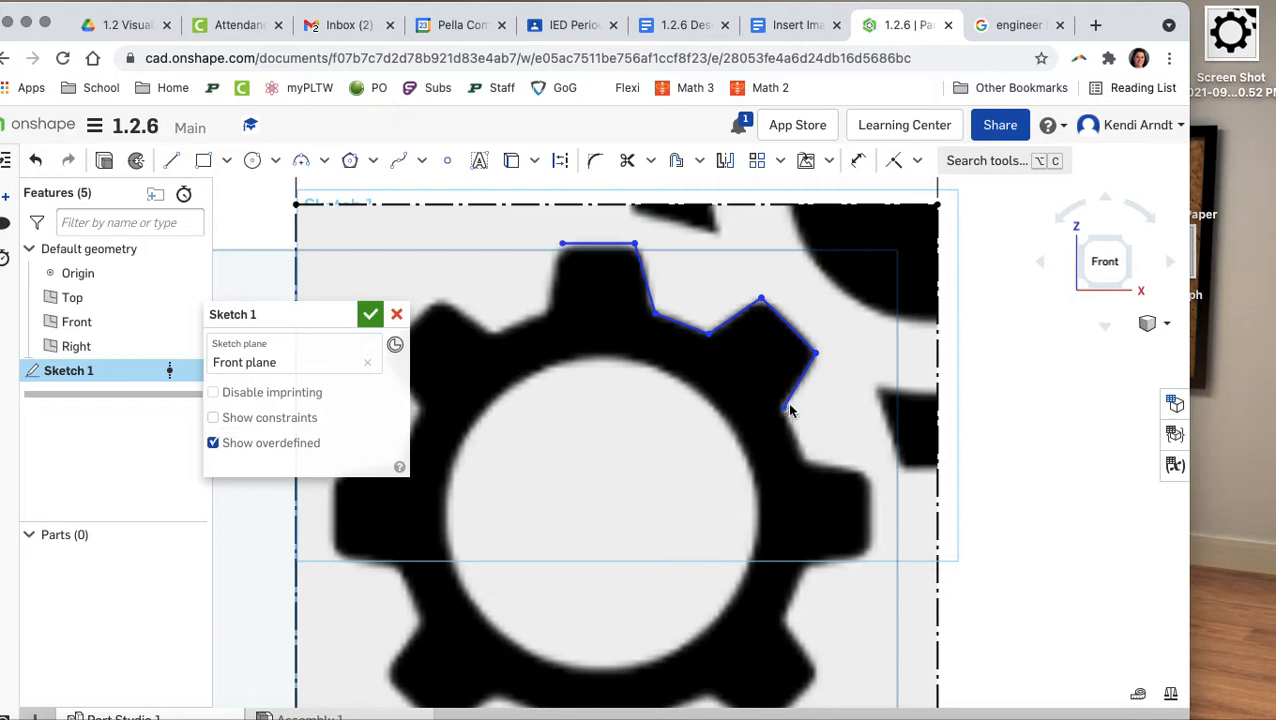
Draw a three-point arc of about 2.67 in radius along the gear root between the upper-right tooth and the right tooth.
scroll(790, 410, up, 4)
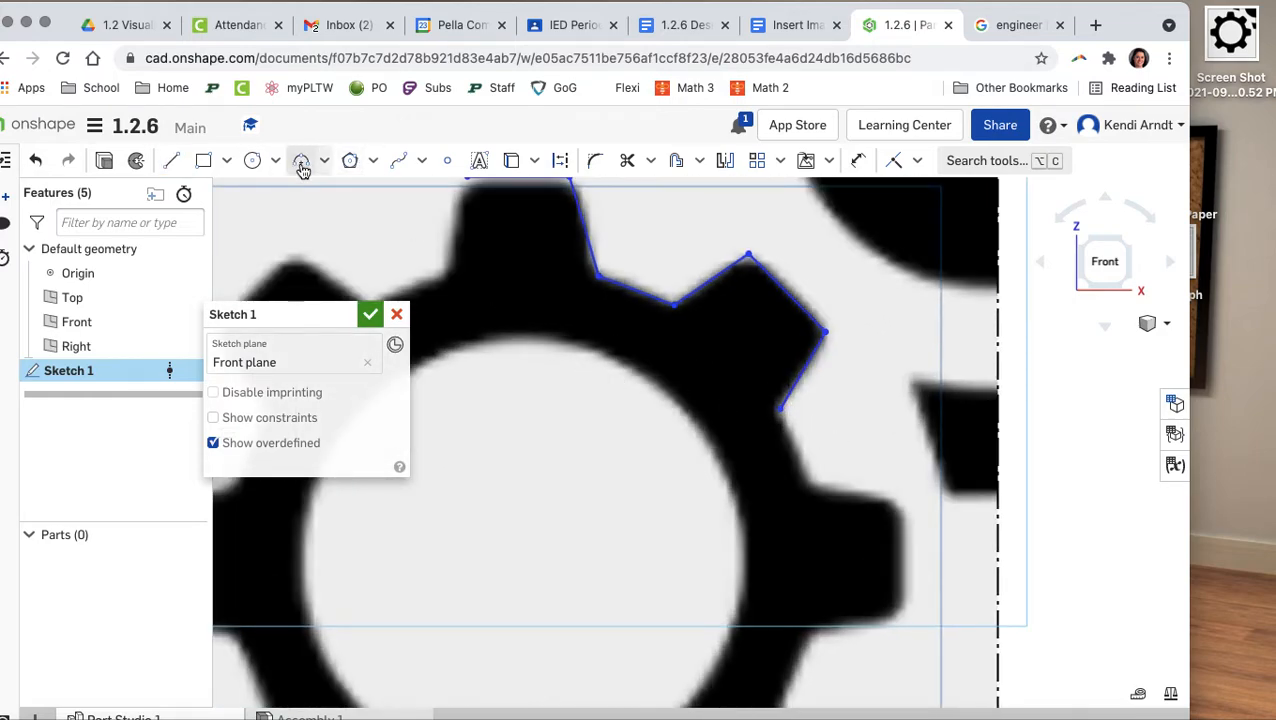
click(301, 163)
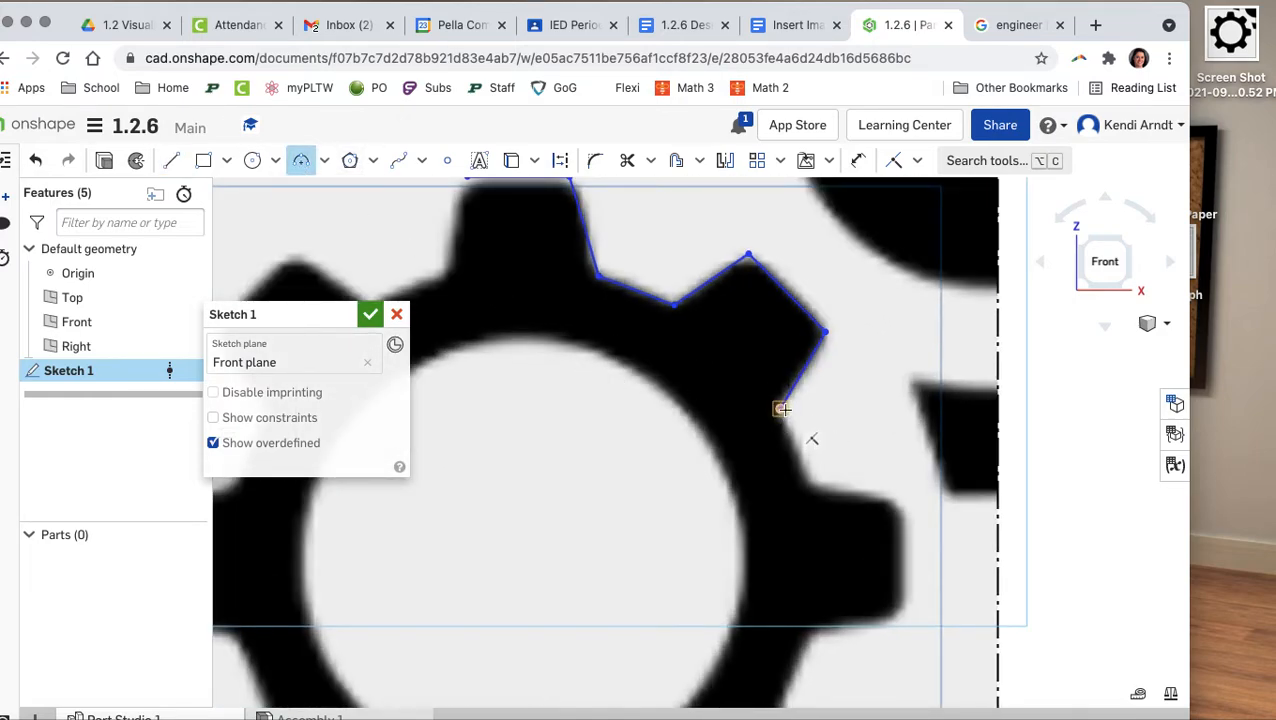
click(781, 410)
click(810, 484)
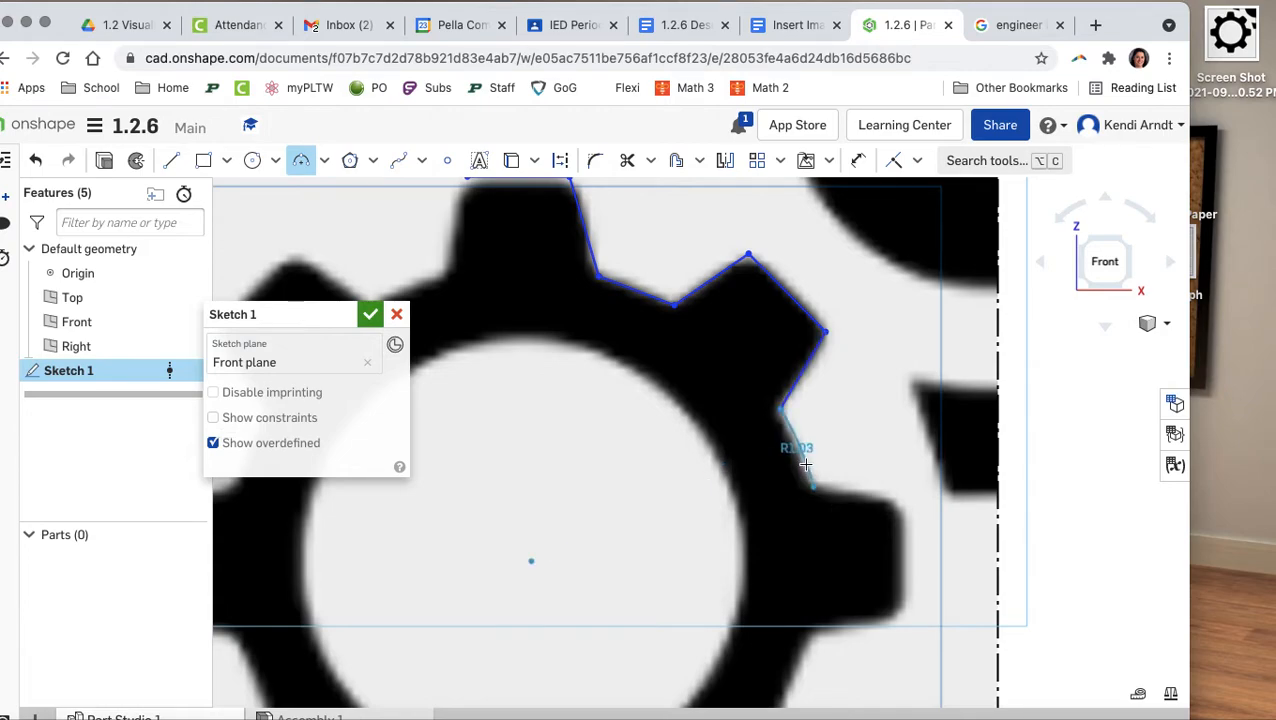
scroll(798, 450, up, 3)
scroll(803, 458, up, 2)
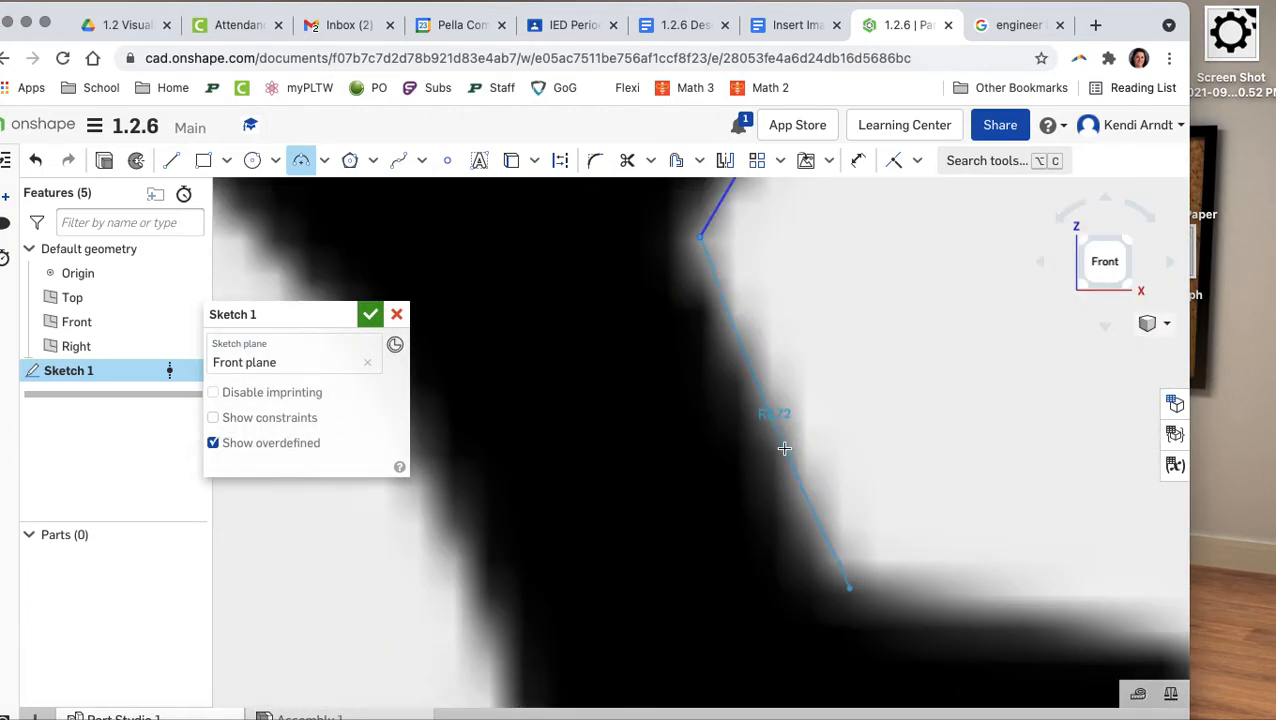
scroll(795, 445, down, 5)
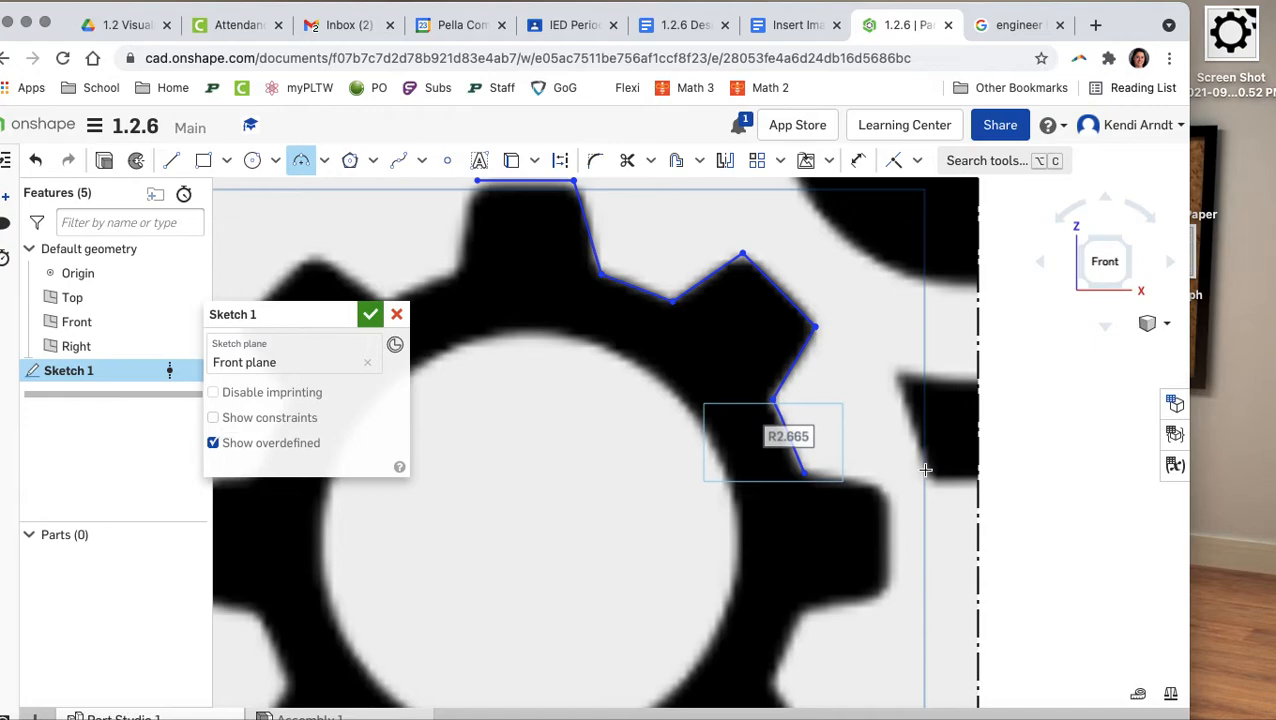
key(Escape)
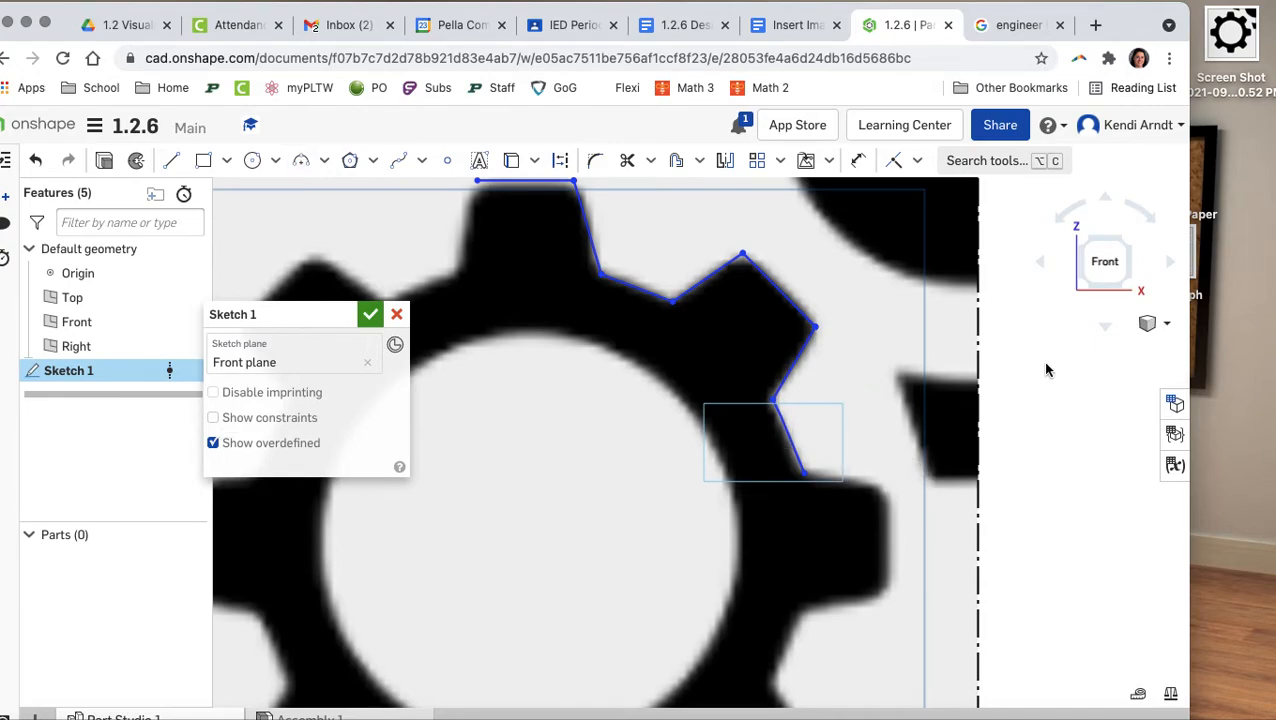
Add a sketch fillet of about 0.208 in radius at the corner where the top tooth's right flank meets the root.
scroll(960, 457, down, 3)
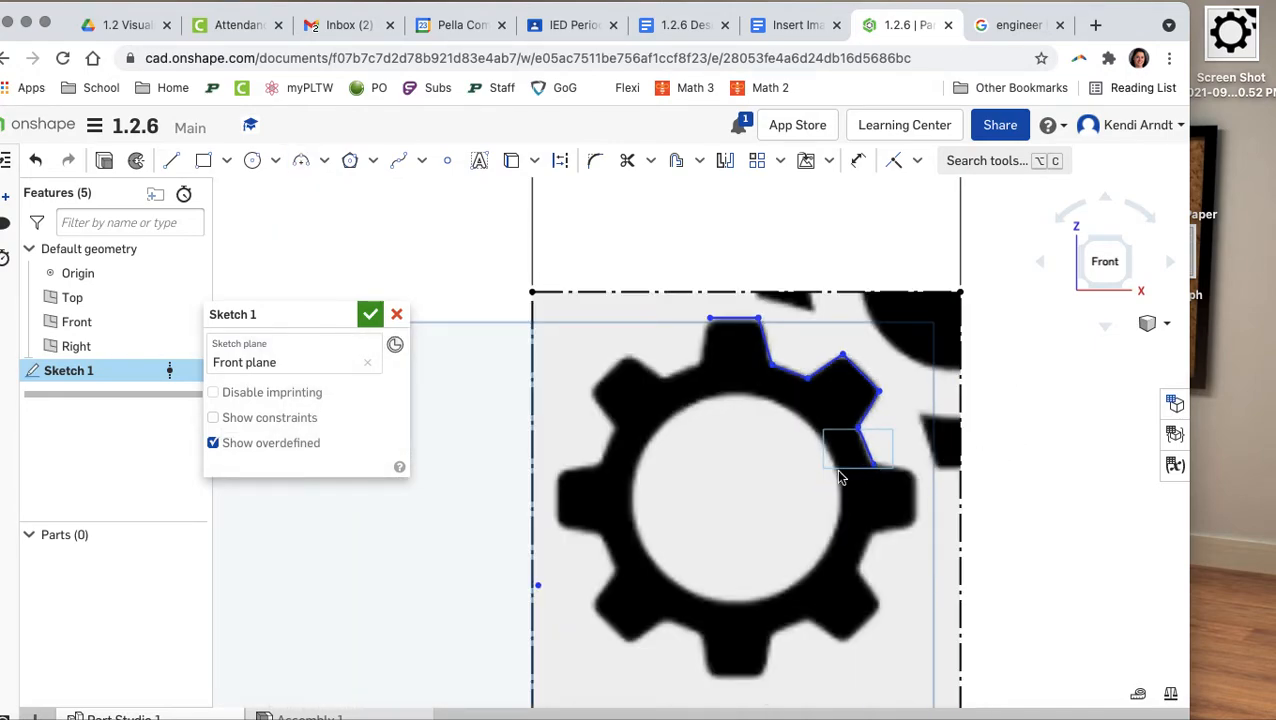
scroll(843, 451, up, 8)
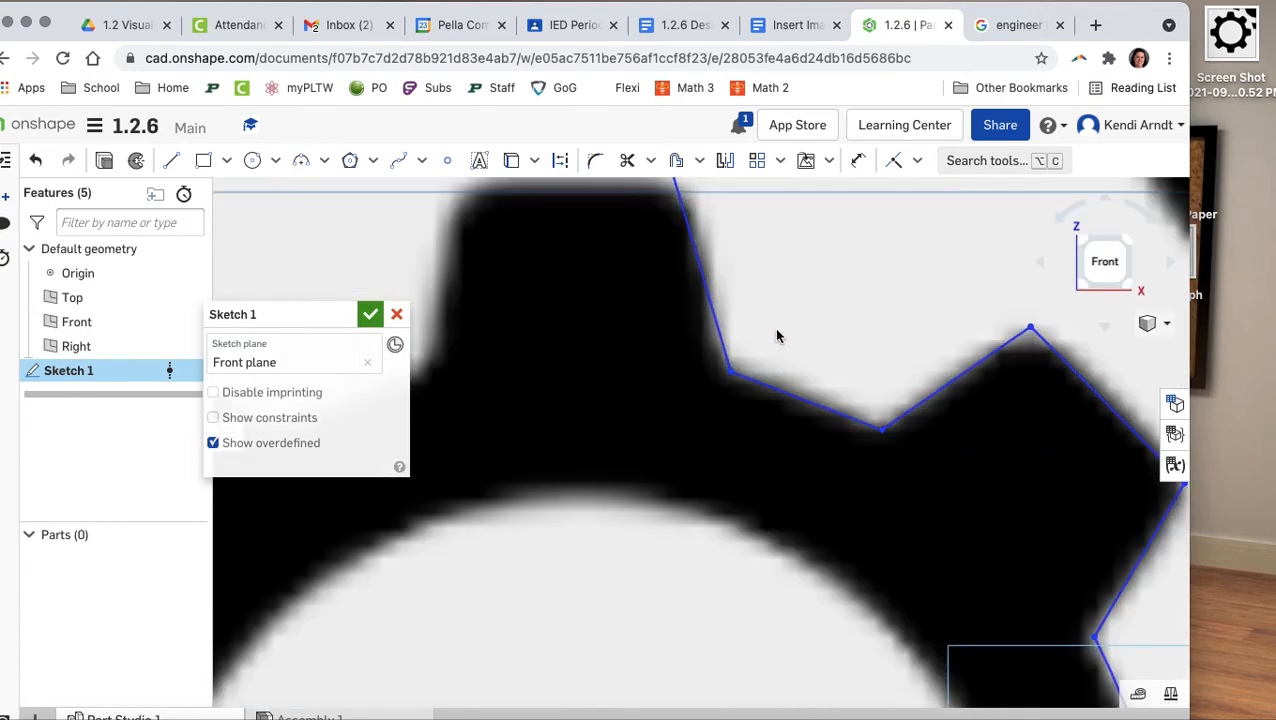
middle_drag(777, 336, 746, 427)
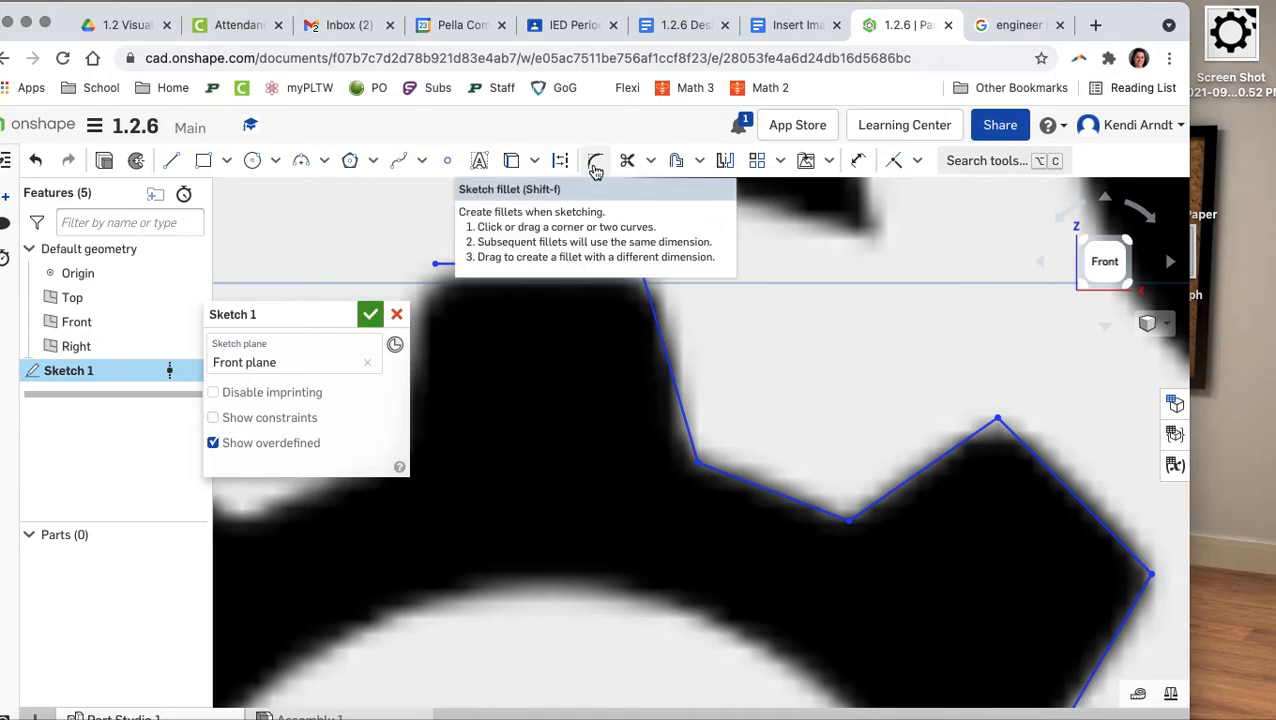
click(595, 165)
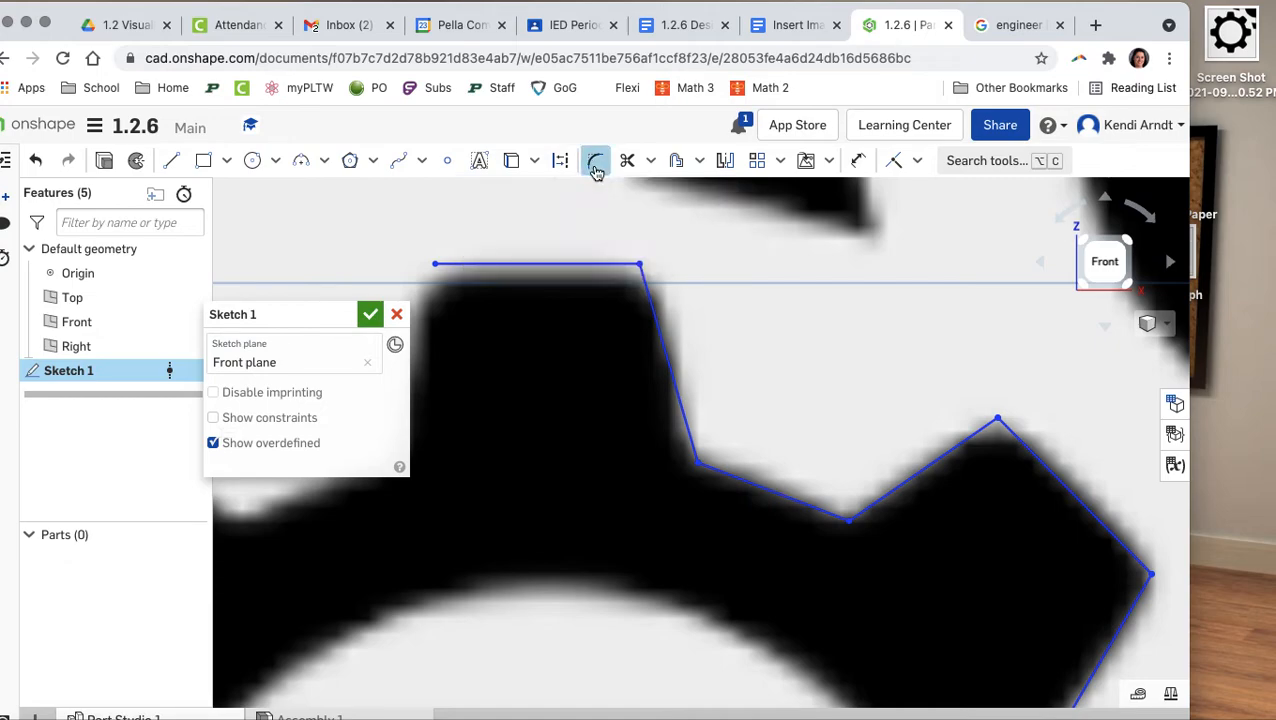
click(726, 470)
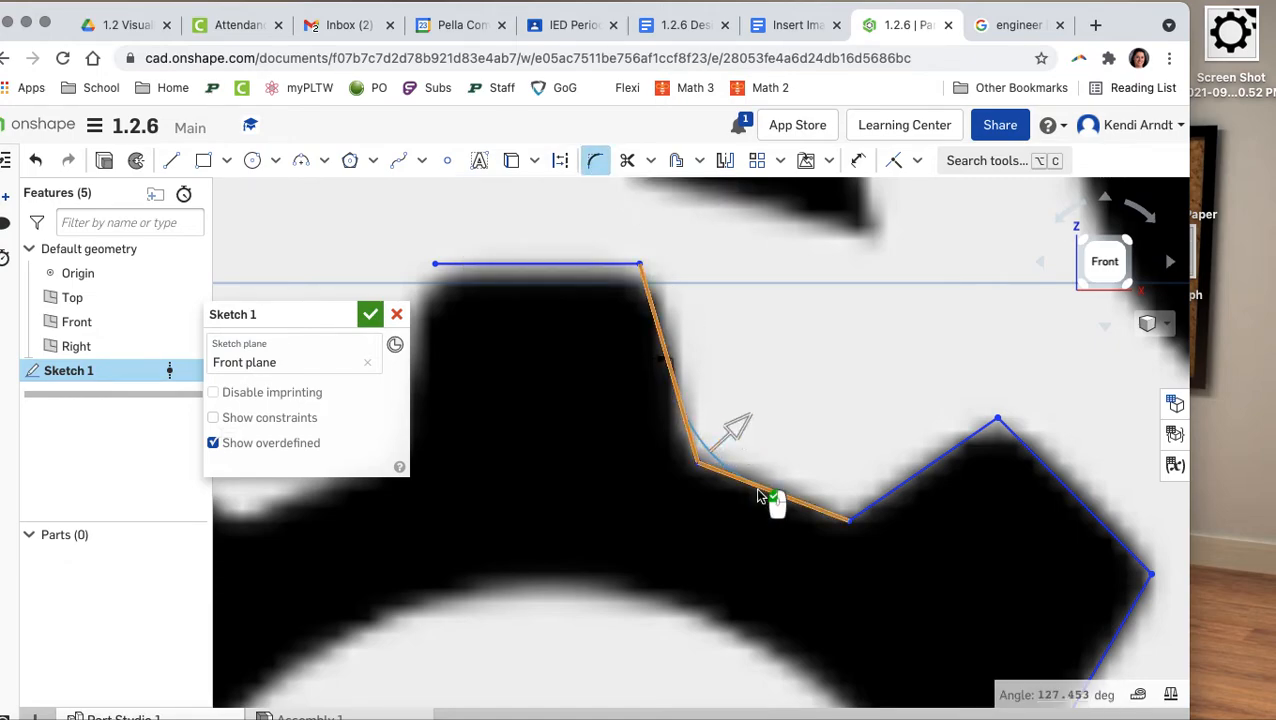
mouse_move(738, 428)
mouse_down()
mouse_move(763, 420)
mouse_move(739, 438)
mouse_up()
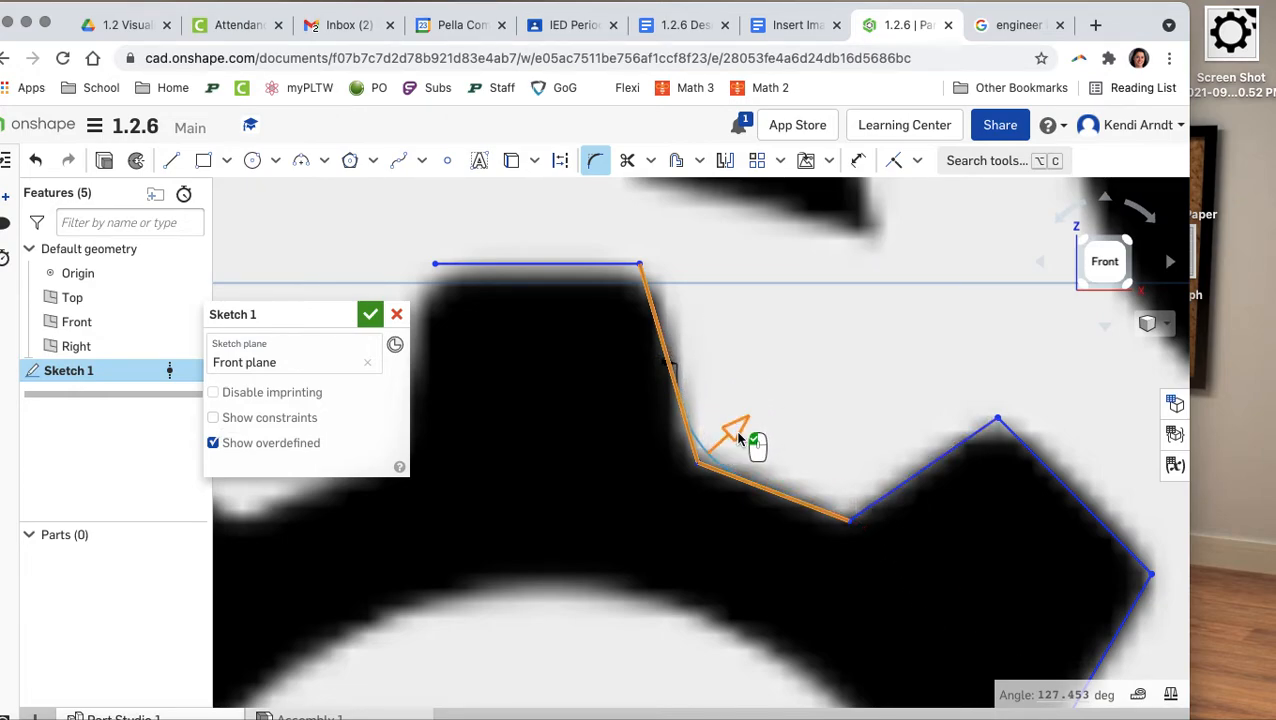
click(750, 352)
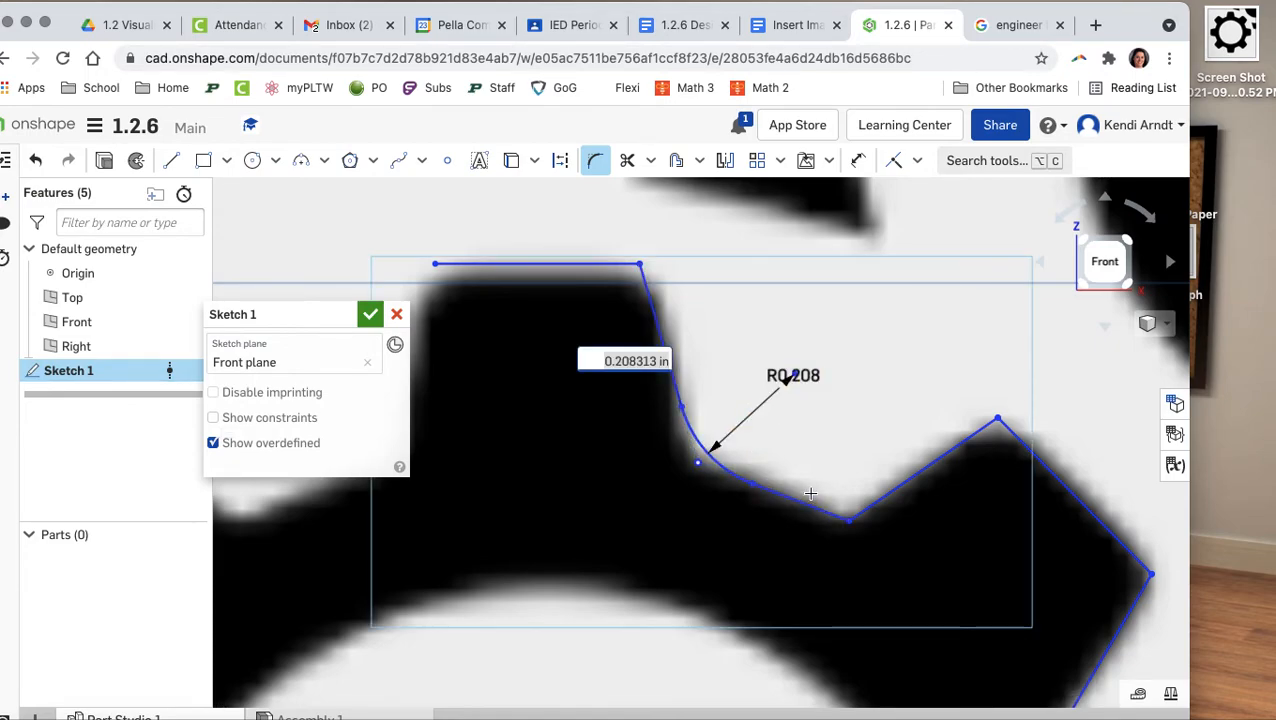
scroll(810, 493, down, 4)
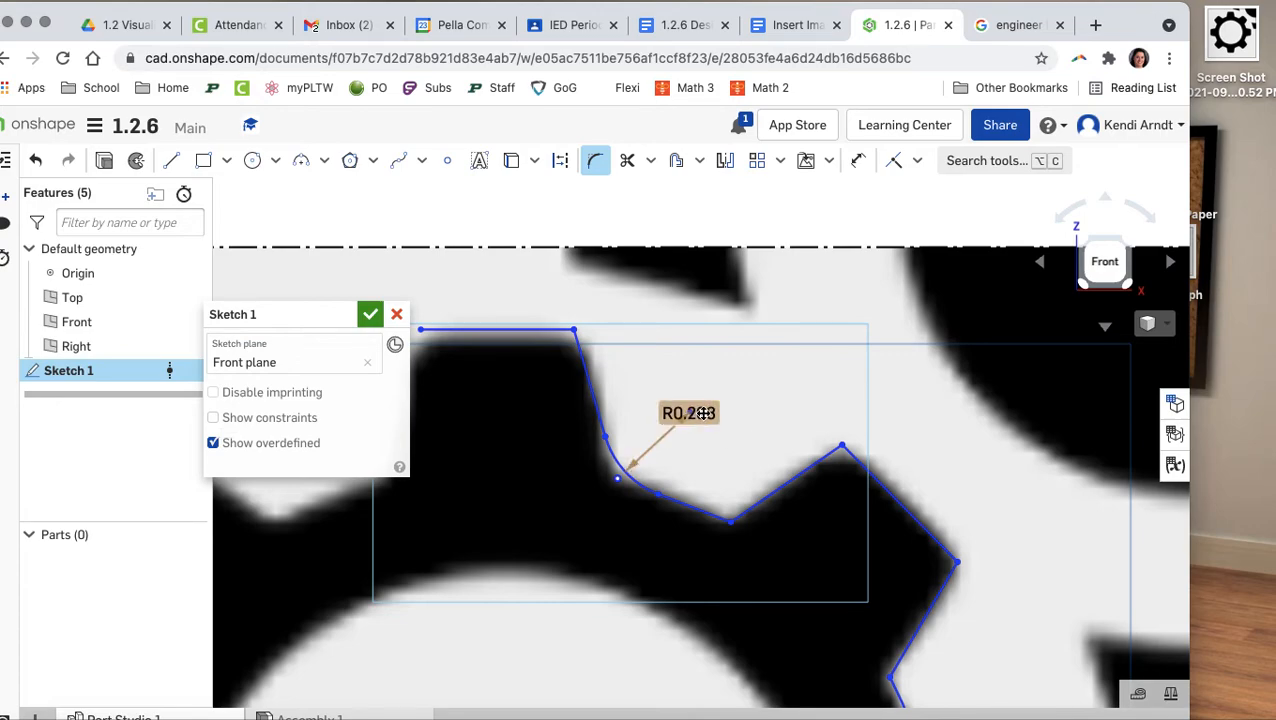
key(Escape)
Accept and close the gear sketch with its partially traced outline.
scroll(849, 401, down, 5)
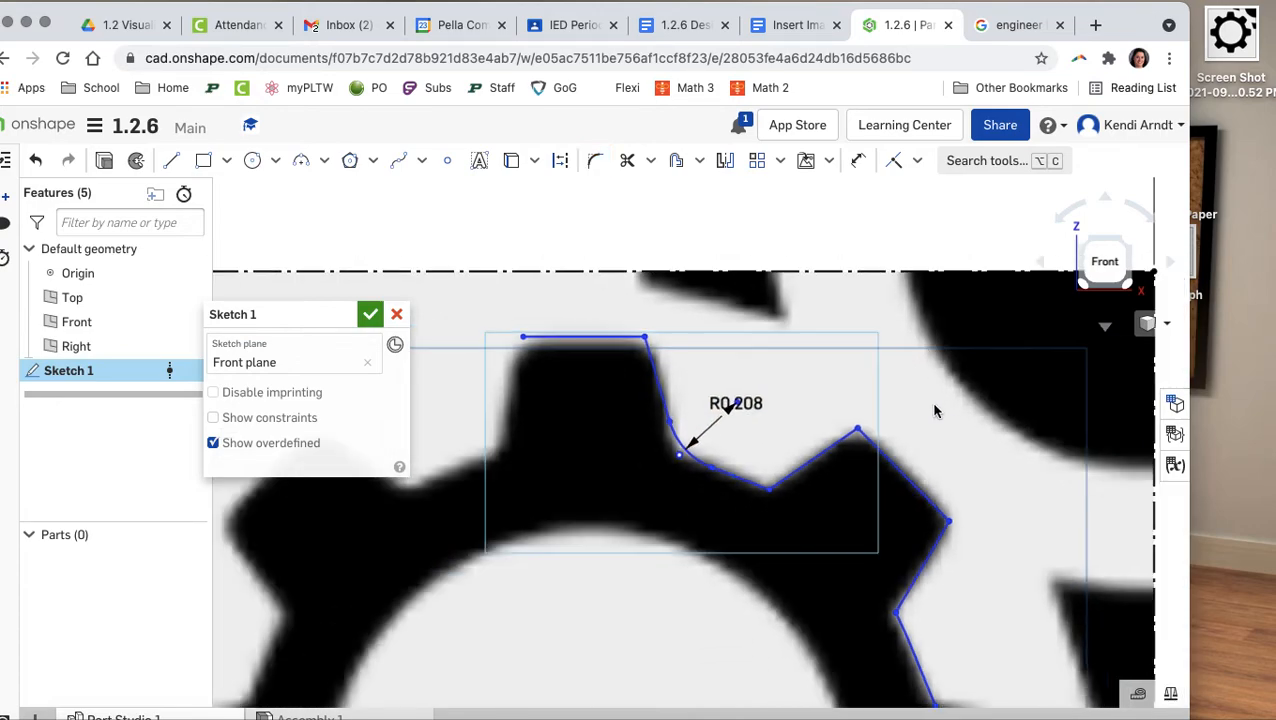
scroll(983, 458, down, 5)
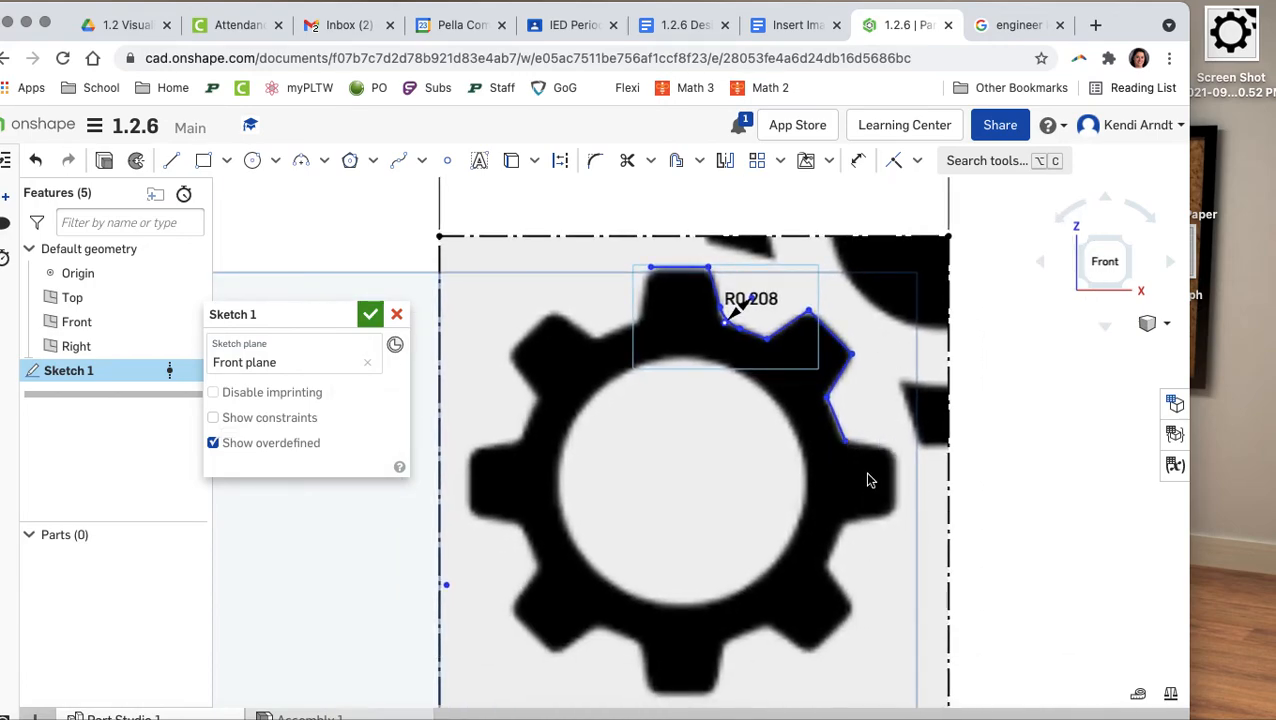
click(371, 318)
right_drag(1003, 507, 990, 533)
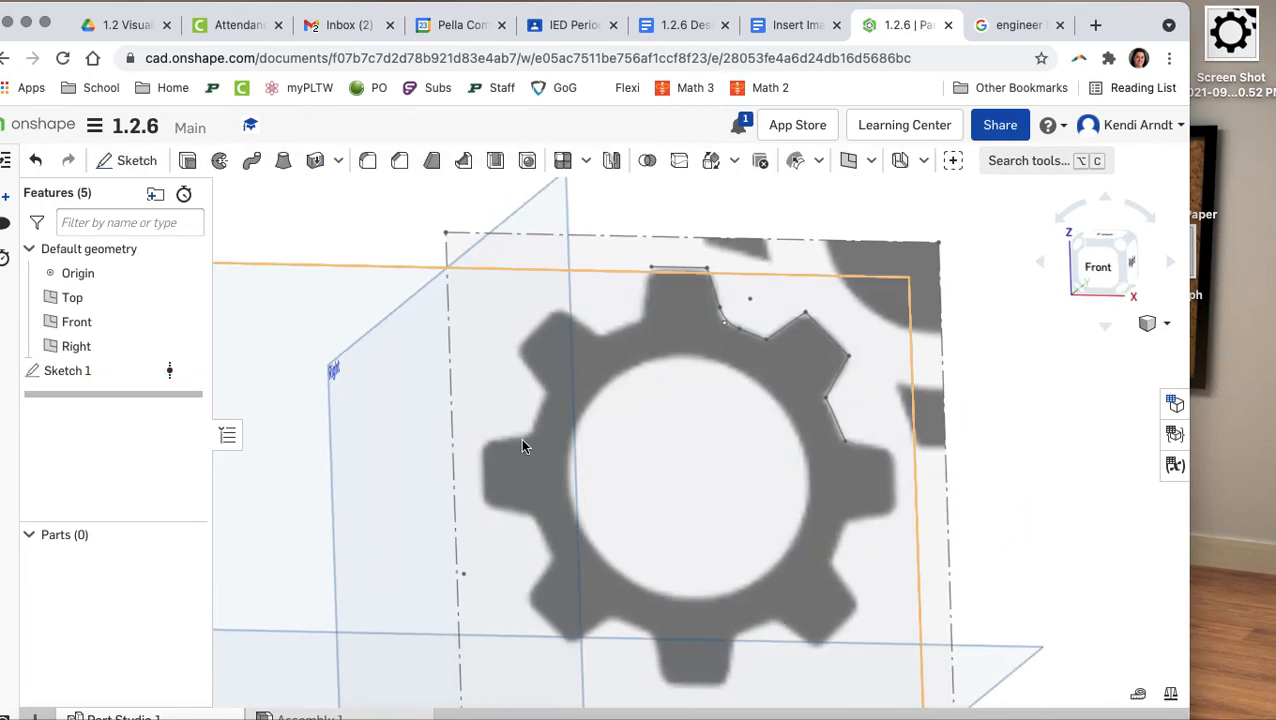